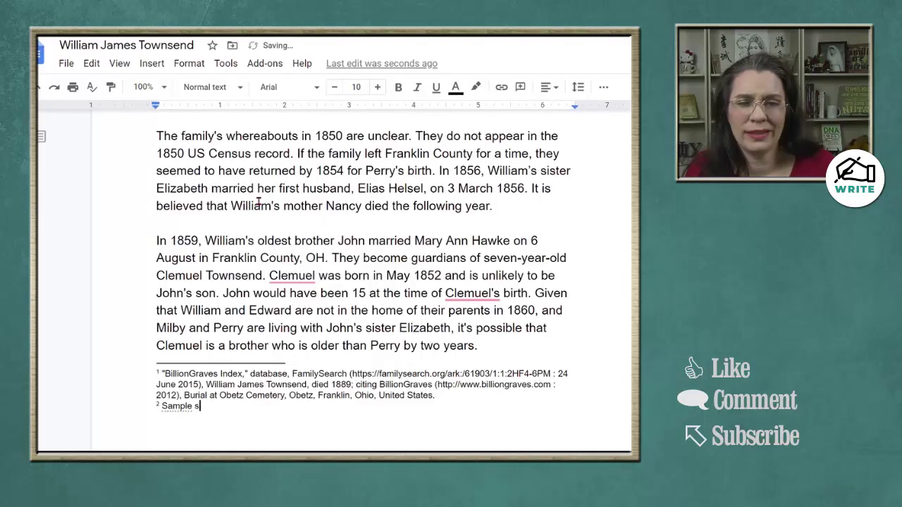
{"action": "type", "text": "ittation"}
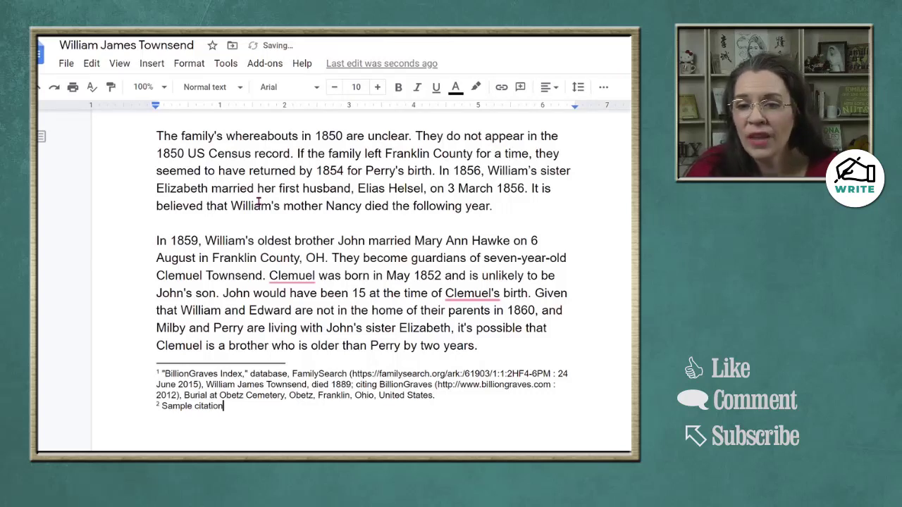
{"action": "double_click", "coordinate": [207, 407]}
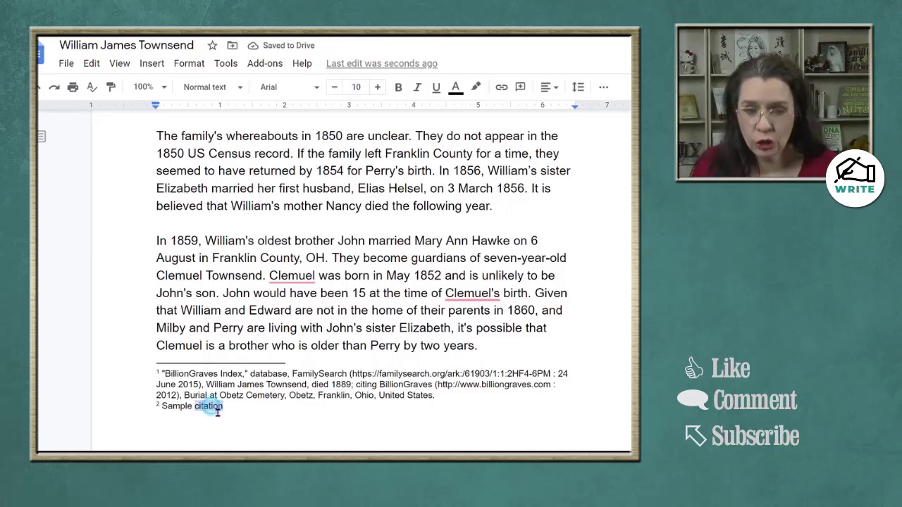
{"action": "key", "text": "ctrl+k"}
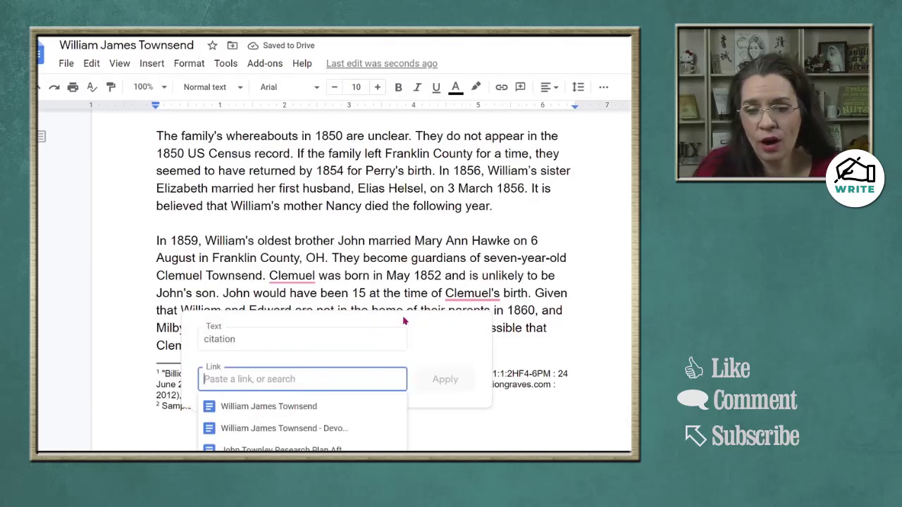
{"action": "type", "text": "familyhisto"}
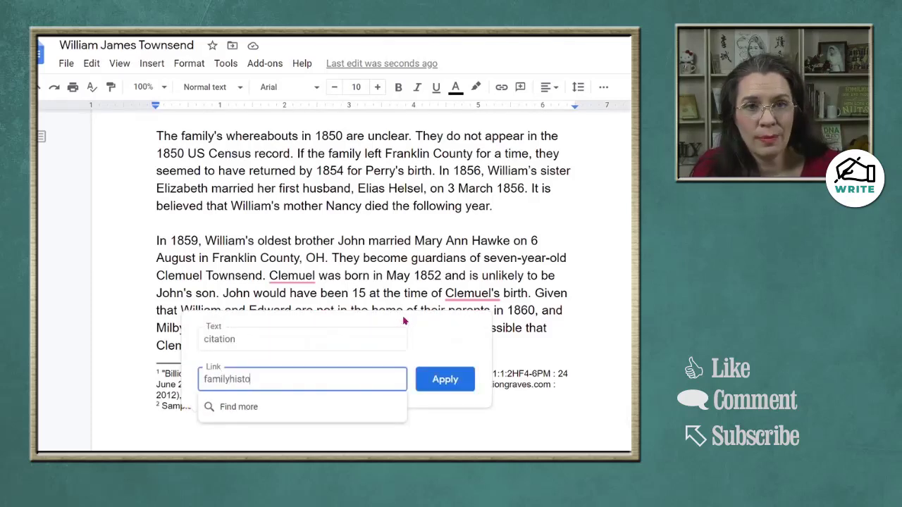
{"action": "type", "text": "ryfanatics.com/b"}
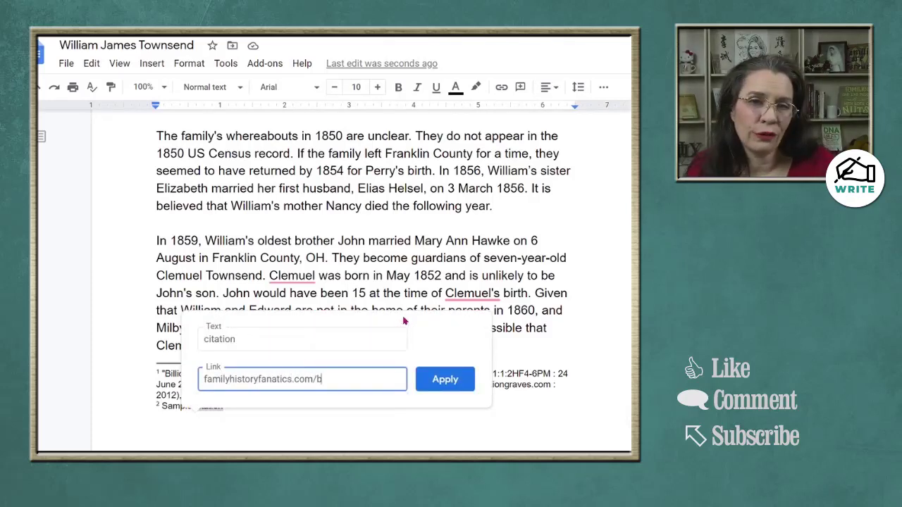
{"action": "type", "text": "log"}
{"action": "key", "text": "Home"}
{"action": "type", "text": "www."}
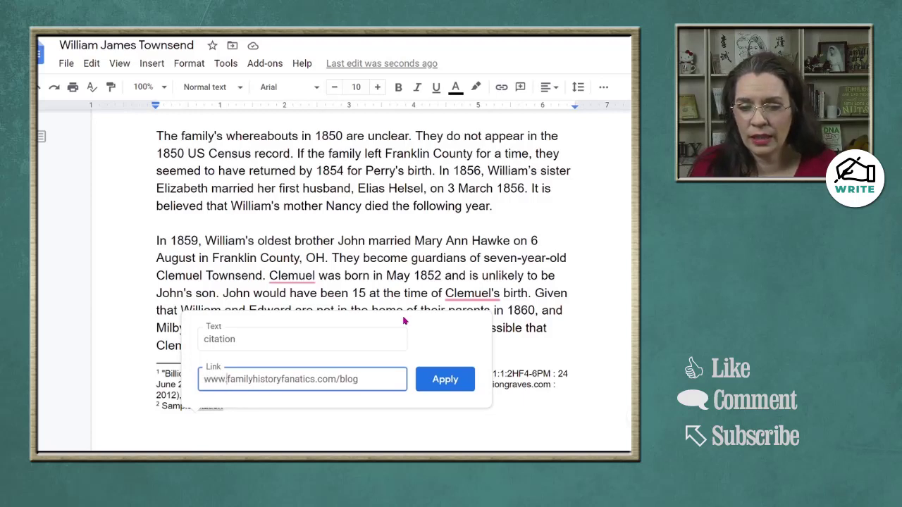
{"action": "left_click", "coordinate": [455, 387]}
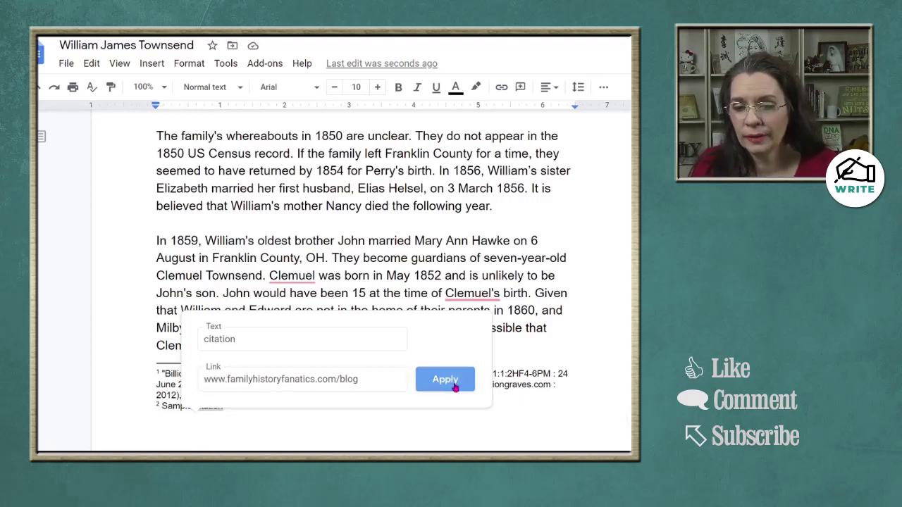
Open the web link attached to the word "citation" in footnote 2
{"action": "left_click", "coordinate": [211, 407]}
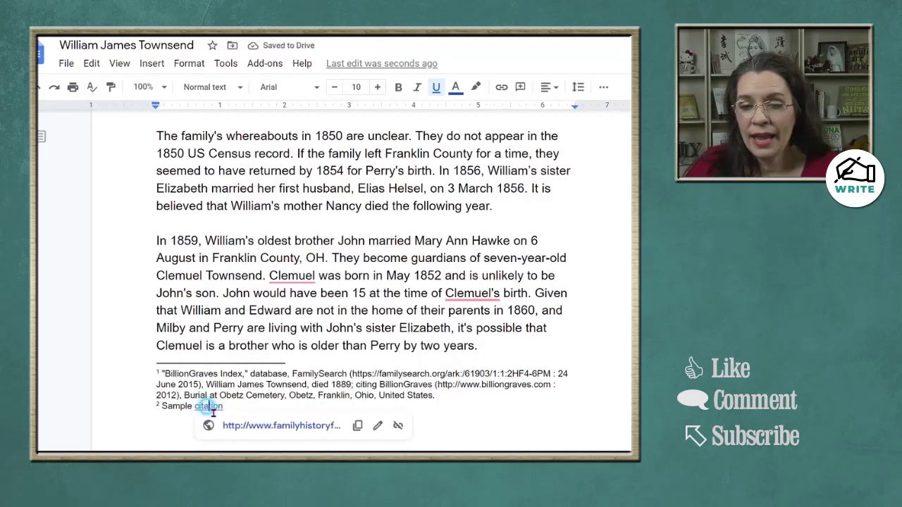
{"action": "left_click", "coordinate": [254, 427]}
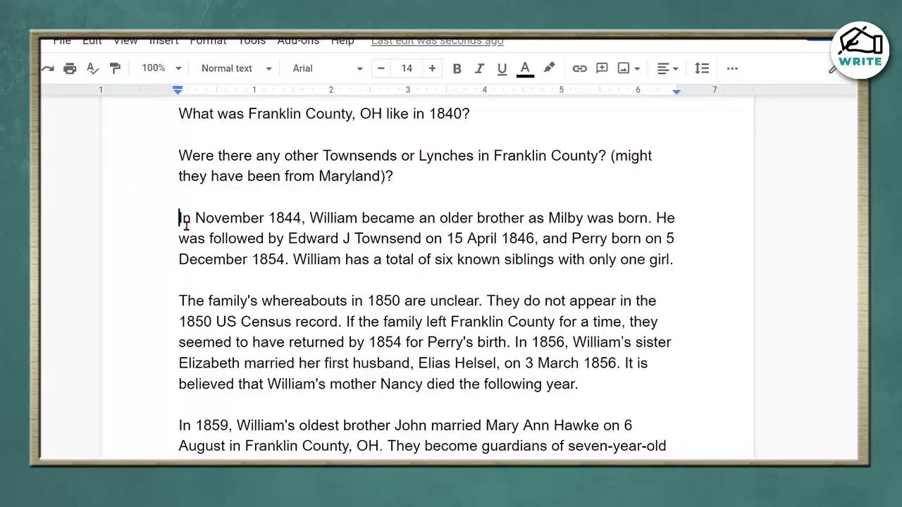
Insert a footnote after "In November 1844" with the bold text "NO CITATION"
{"action": "left_click_drag", "start_coordinate": [179, 224], "coordinate": [308, 224]}
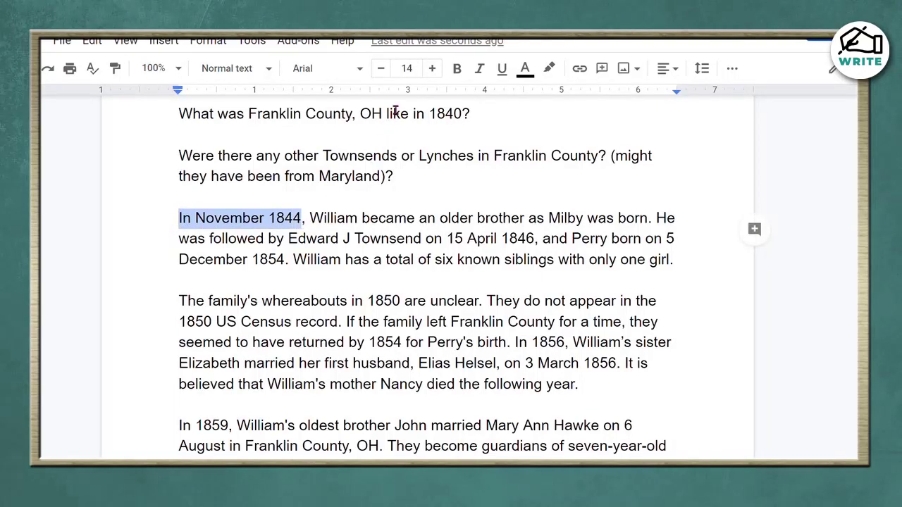
{"action": "left_click", "coordinate": [176, 45]}
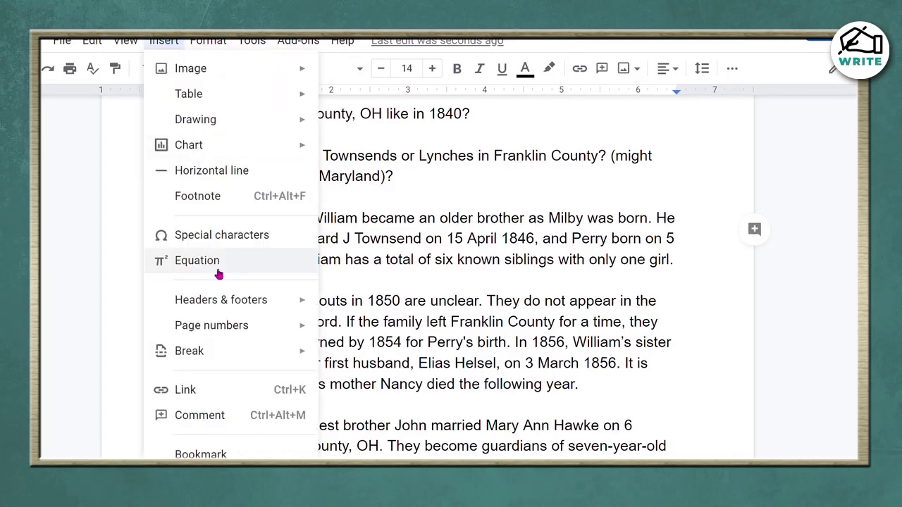
{"action": "left_click", "coordinate": [258, 203]}
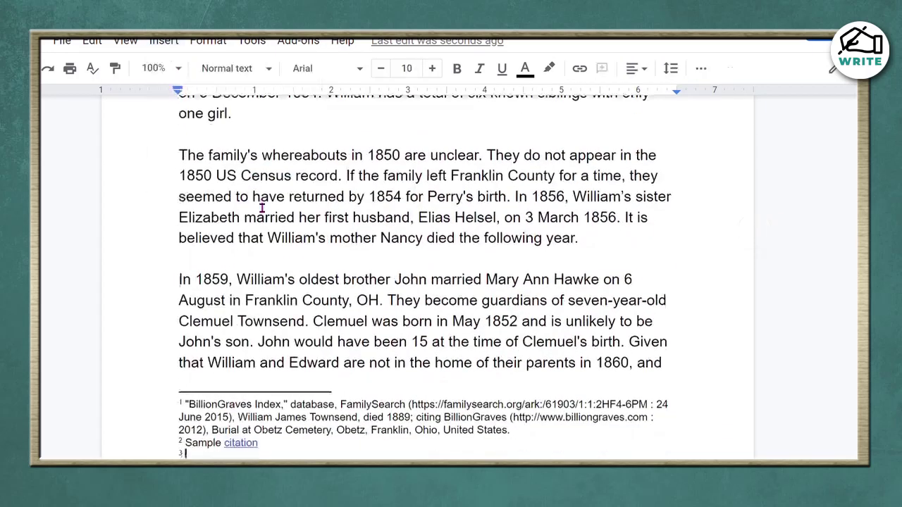
{"action": "type", "text": "NO CITATION"}
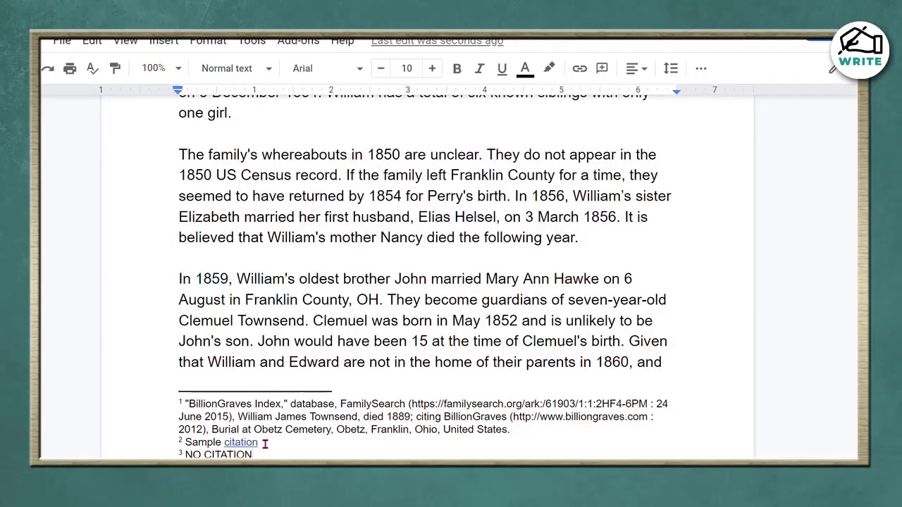
{"action": "key", "text": "shift+Home"}
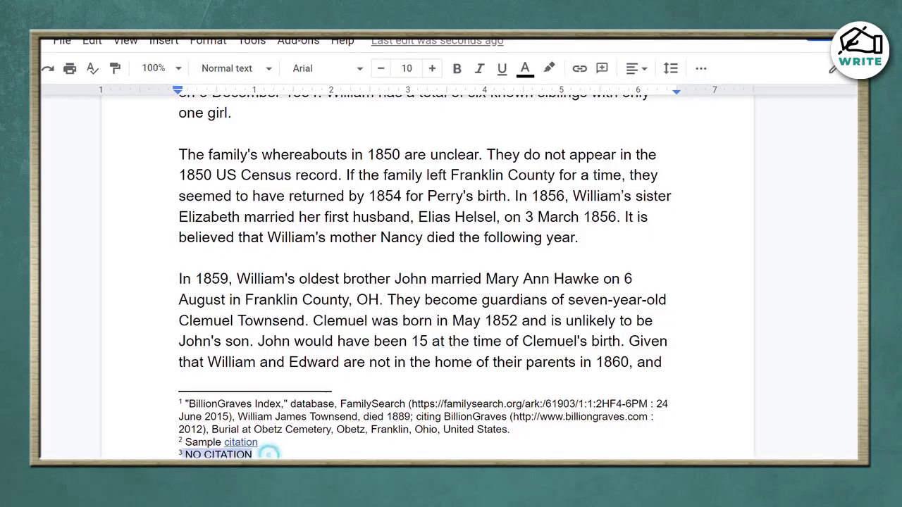
{"action": "key", "text": "ctrl+b"}
{"action": "left_click", "coordinate": [258, 287]}
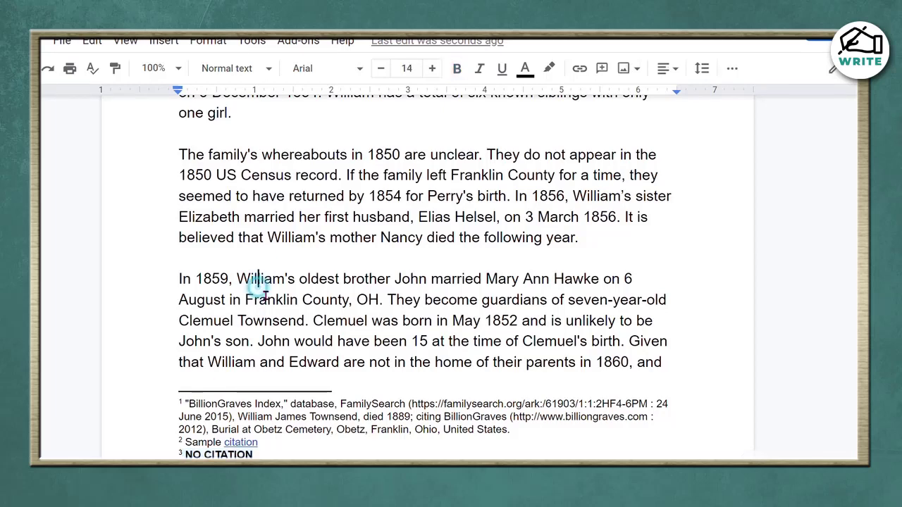
Add the comment "FIND SOURCE CITATION" to the phrase "In November 1844," at the start of its paragraph
{"action": "key", "text": "Up"}
{"action": "key", "text": "Up"}
{"action": "key", "text": "Up"}
{"action": "key", "text": "Up"}
{"action": "key", "text": "Up"}
{"action": "key", "text": "Up"}
{"action": "key", "text": "Up"}
{"action": "key", "text": "Up"}
{"action": "key", "text": "Up"}
{"action": "key", "text": "Up"}
{"action": "key", "text": "Up"}
{"action": "key", "text": "Up"}
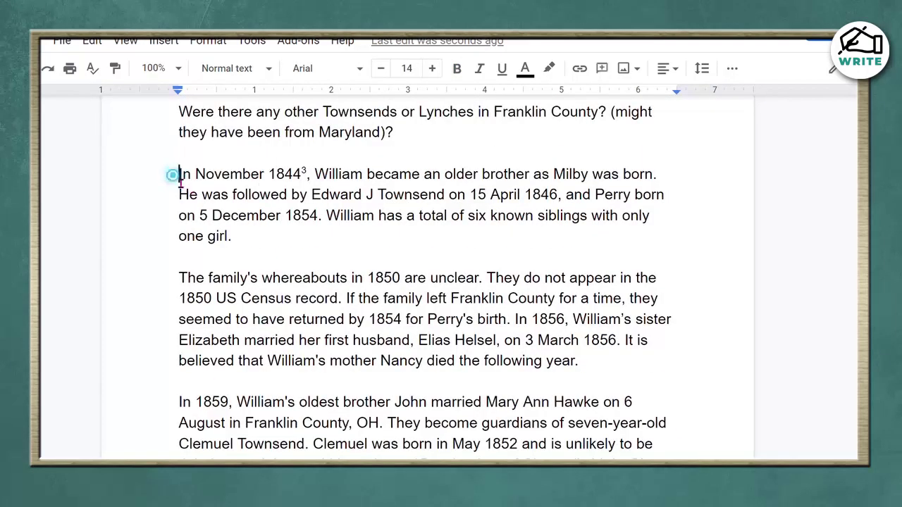
{"action": "left_click_drag", "start_coordinate": [173, 174], "coordinate": [310, 175]}
{"action": "left_click", "coordinate": [165, 42]}
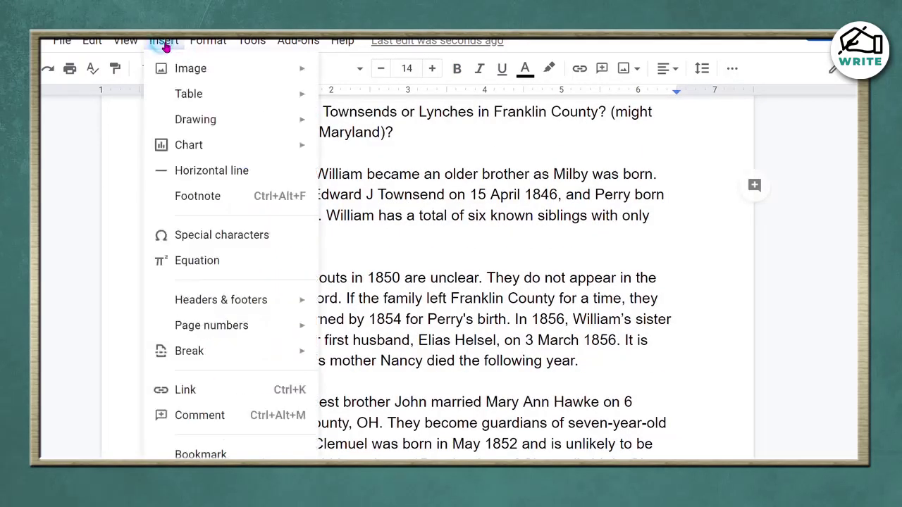
{"action": "left_click", "coordinate": [243, 421]}
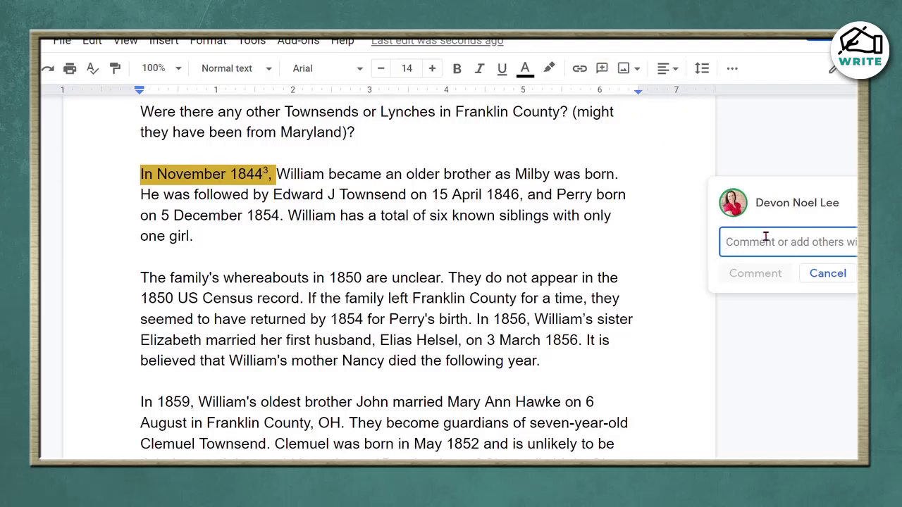
{"action": "type", "text": "fl"}
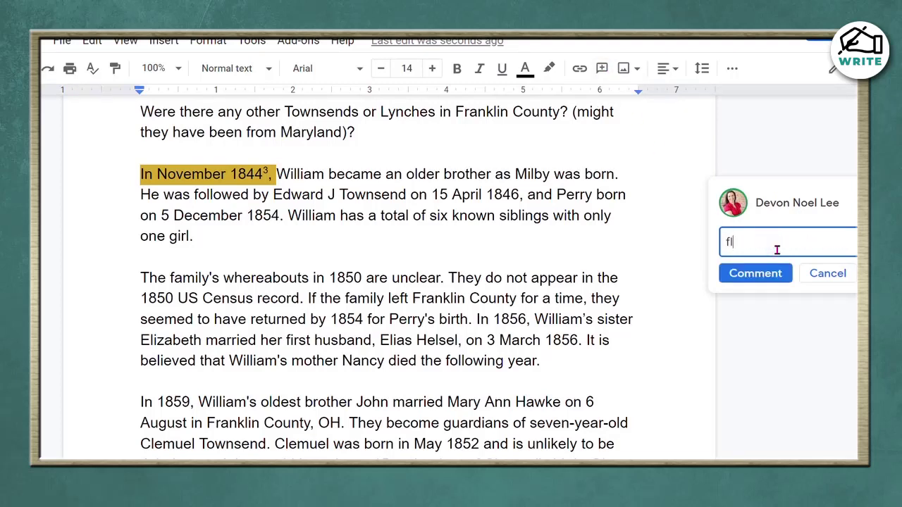
{"action": "key", "text": "BackSpace"}
{"action": "key", "text": "BackSpace"}
{"action": "type", "text": "fIND SOURCE CITATION"}
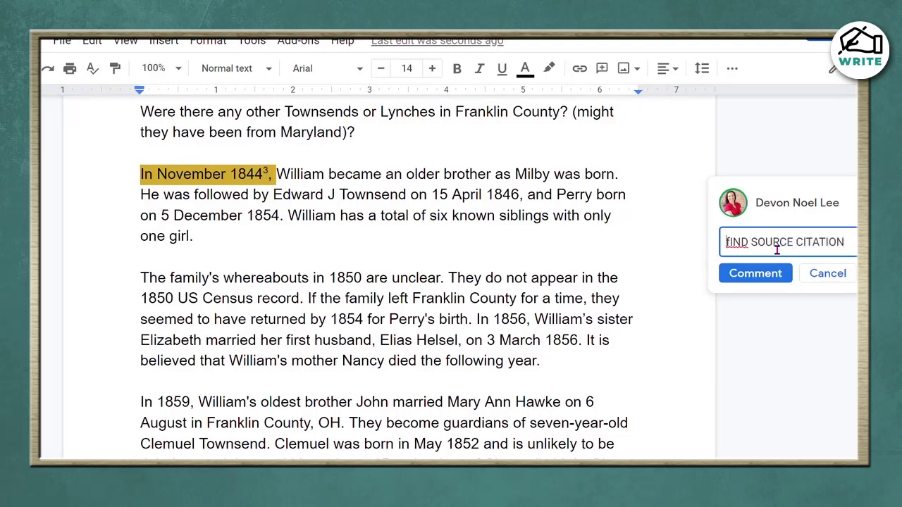
{"action": "key", "text": "Delete"}
{"action": "type", "text": "F"}
{"action": "left_click", "coordinate": [753, 274]}
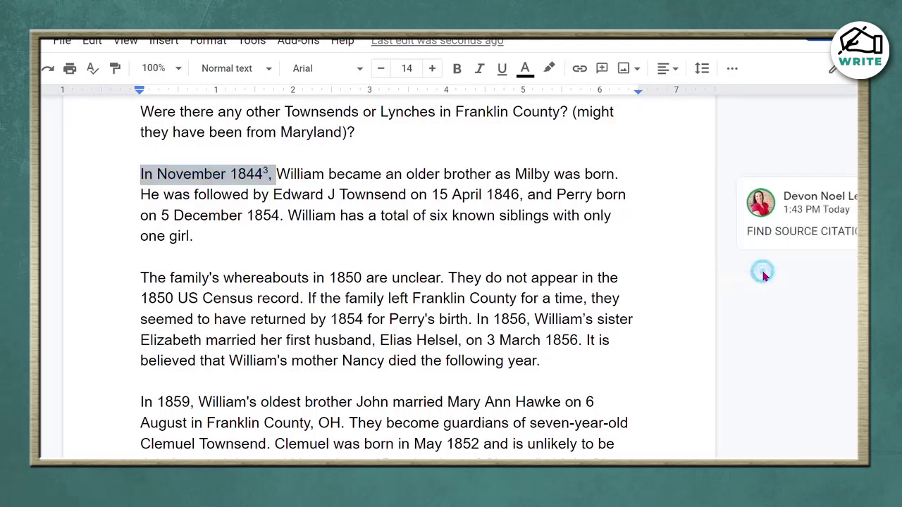
Delete the footnote 3 reference after "In November 1844", keeping the comma that follows it
{"action": "scroll", "coordinate": [388, 282], "scroll_direction": "up", "scroll_amount": 5}
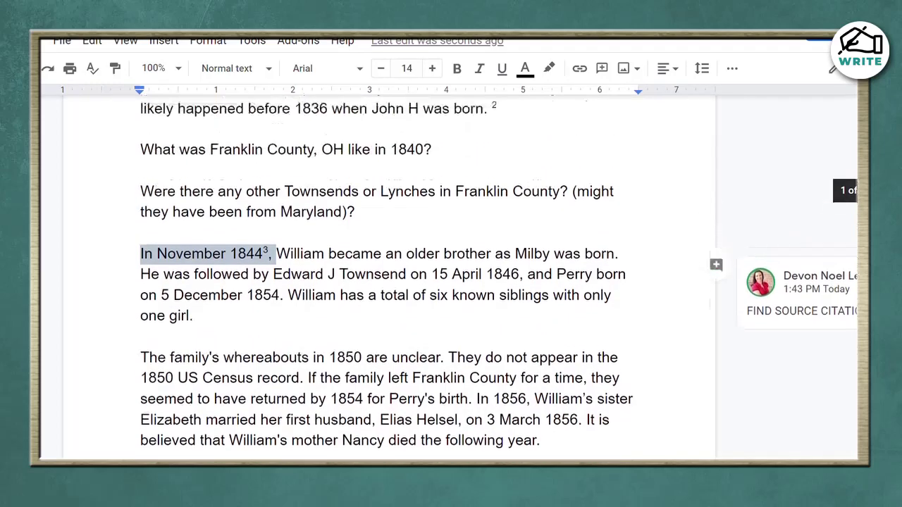
{"action": "scroll", "coordinate": [388, 282], "scroll_direction": "down", "scroll_amount": 3}
{"action": "scroll", "coordinate": [388, 282], "scroll_direction": "down", "scroll_amount": 1}
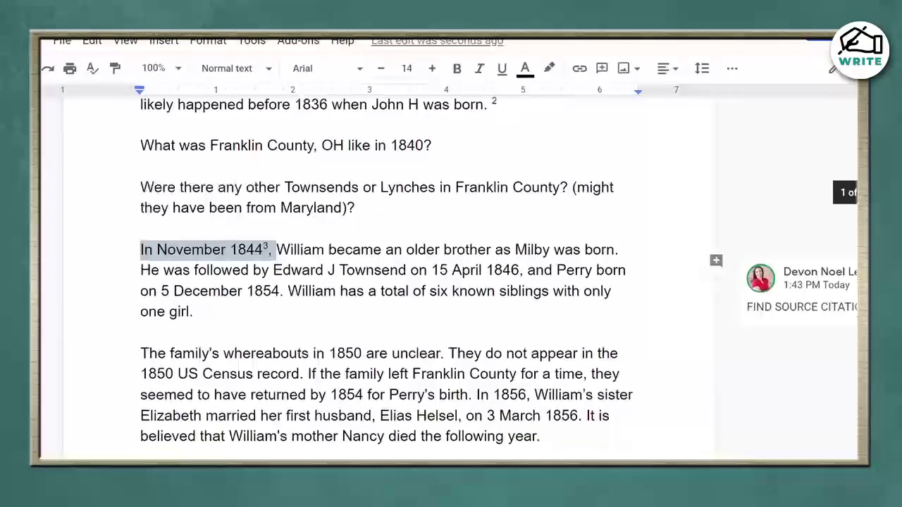
{"action": "scroll", "coordinate": [388, 282], "scroll_direction": "down", "scroll_amount": 1}
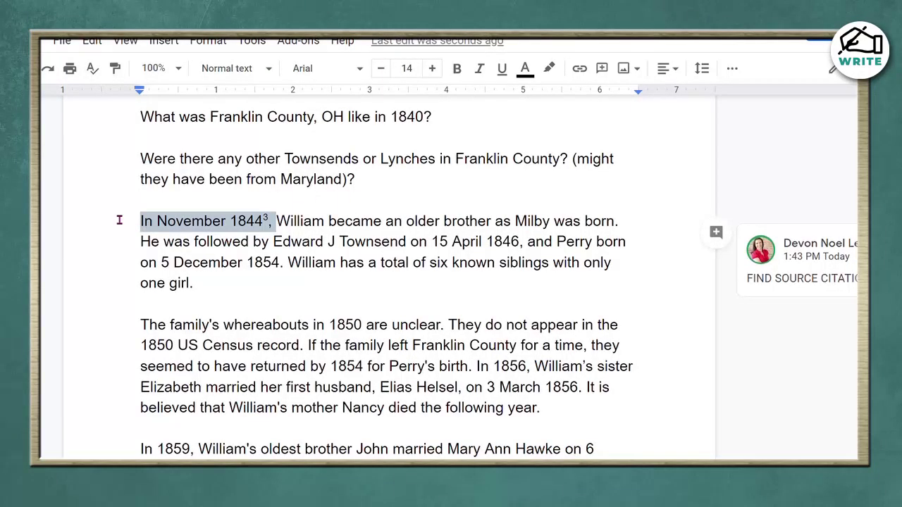
{"action": "left_click", "coordinate": [275, 225]}
{"action": "key", "text": "Delete"}
{"action": "key", "text": "Delete"}
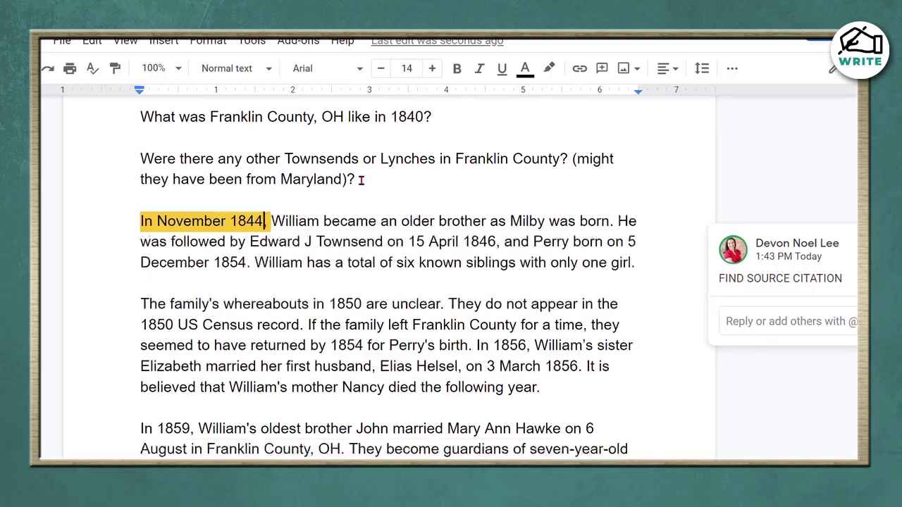
{"action": "left_click", "coordinate": [417, 242]}
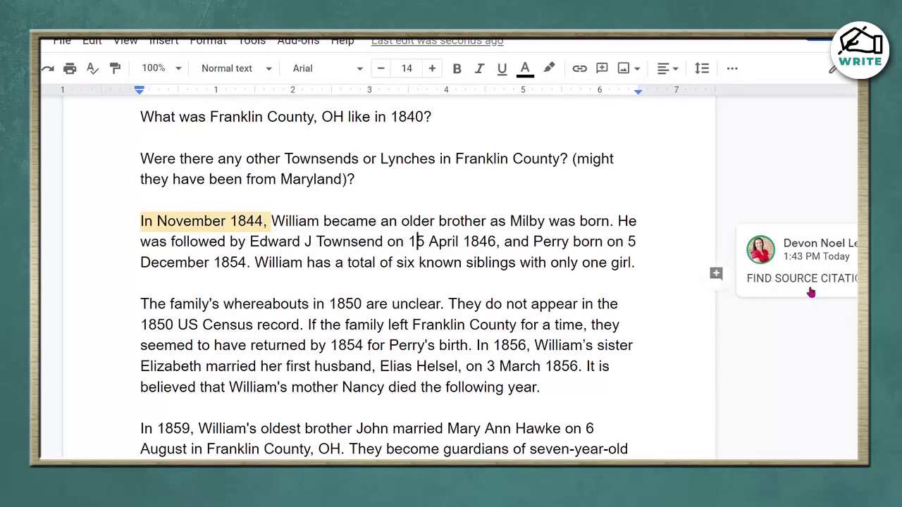
Reply to the "FIND SOURCE CITATION" comment with a person's first name followed by "says - Check FamilySearch?"
{"action": "scroll", "coordinate": [450, 271], "scroll_direction": "right", "scroll_amount": 1}
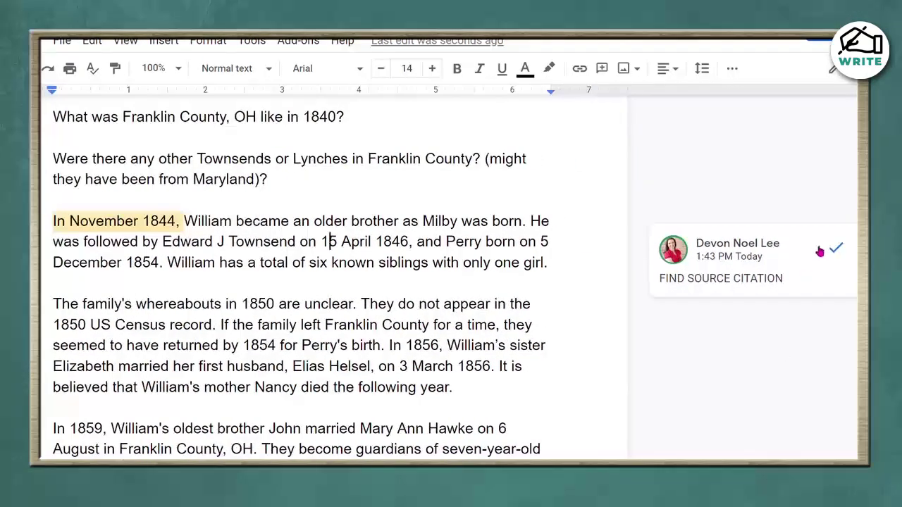
{"action": "left_click", "coordinate": [849, 248]}
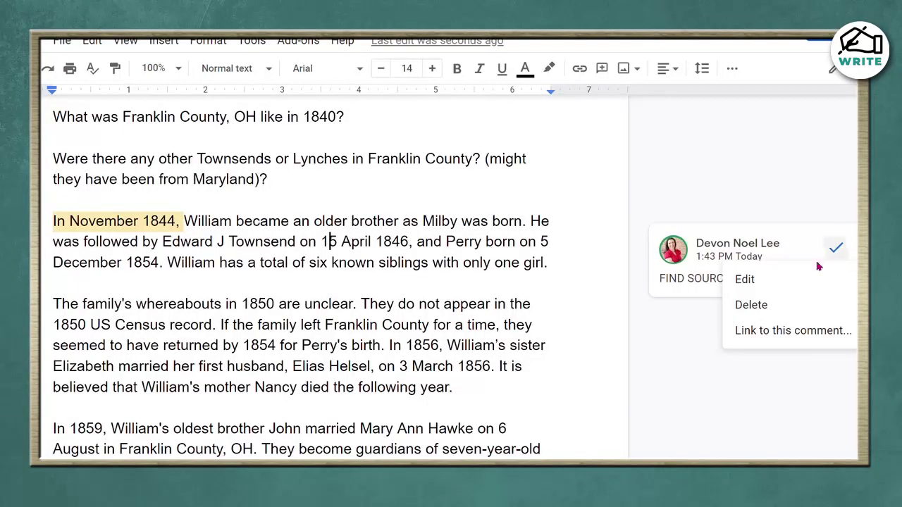
{"action": "left_click", "coordinate": [770, 253]}
{"action": "left_click", "coordinate": [751, 326]}
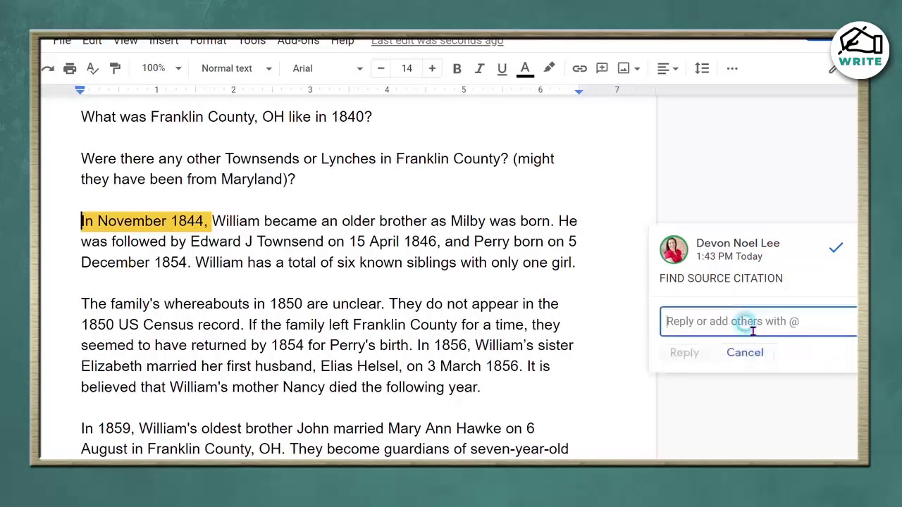
{"action": "type", "text": "jue"}
{"action": "key", "text": "BackSpace"}
{"action": "type", "text": "JUNE"}
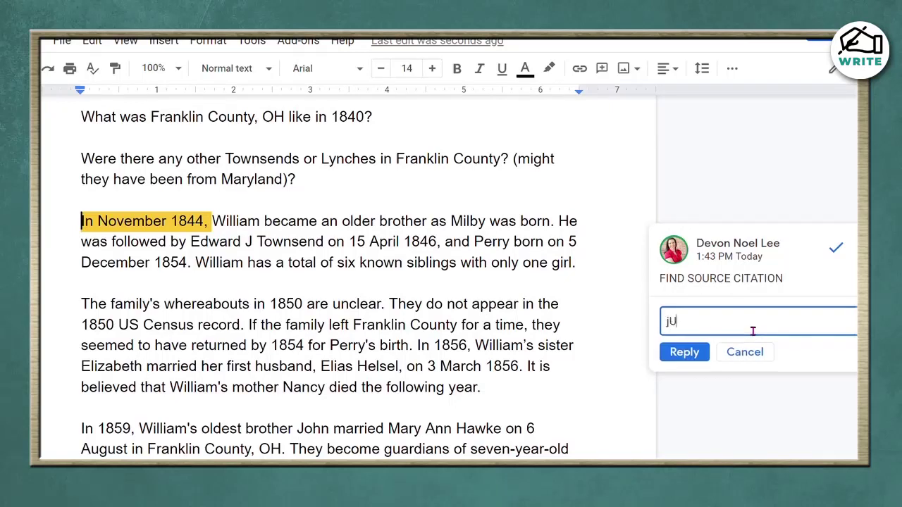
{"action": "key", "text": "BackSpace"}
{"action": "key", "text": "BackSpace"}
{"action": "key", "text": "BackSpace"}
{"action": "key", "text": "BackSpace"}
{"action": "type", "text": "June"}
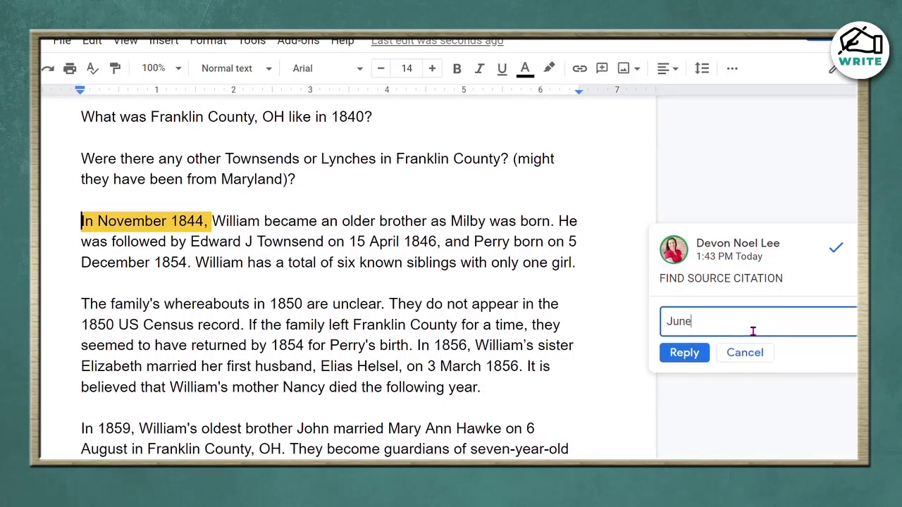
{"action": "type", "text": " says - C"}
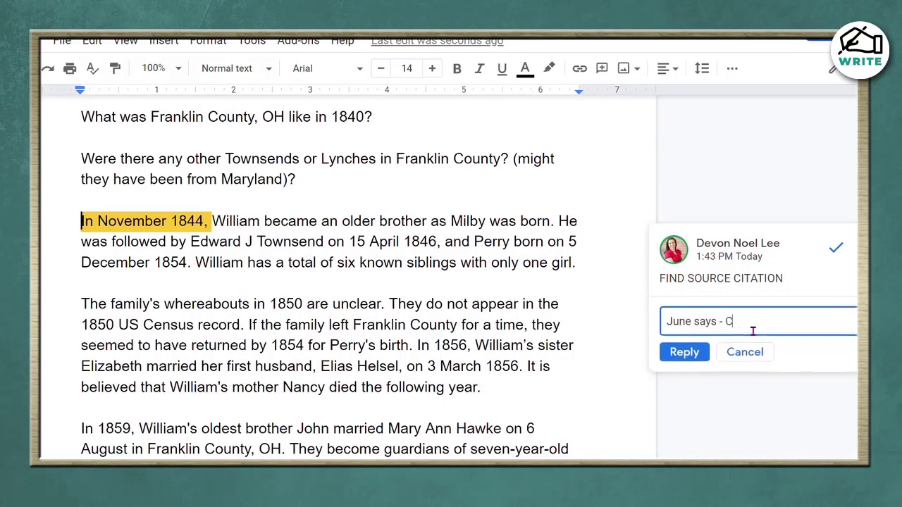
{"action": "type", "text": "heck FamilySearch?"}
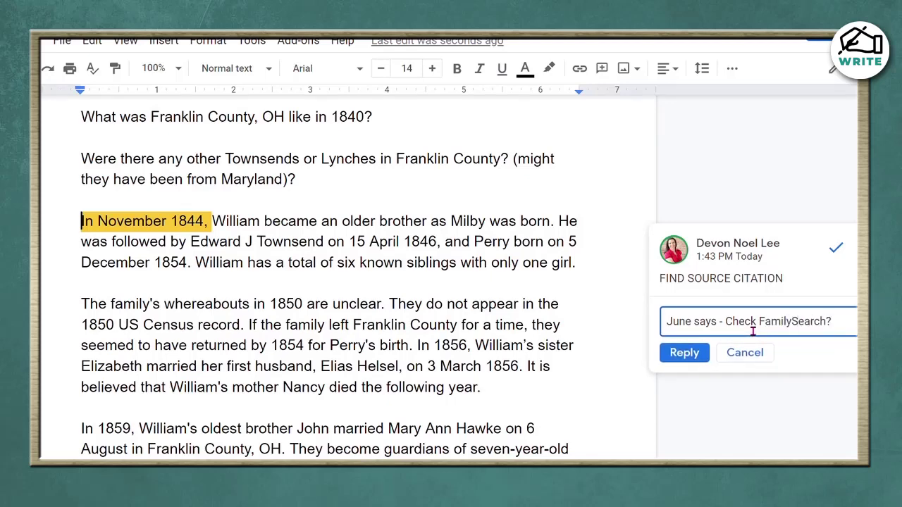
{"action": "left_click", "coordinate": [685, 354]}
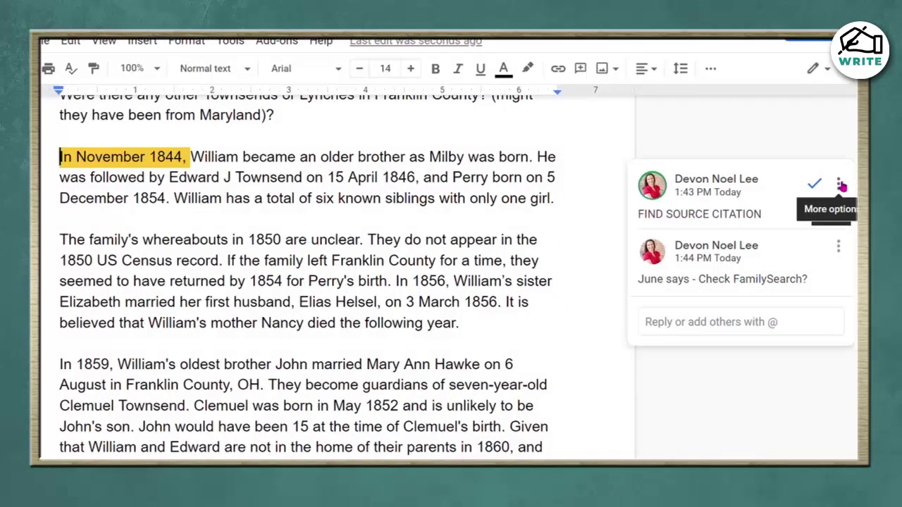
Delete the whole "FIND SOURCE CITATION" comment thread attached to "In November 1844,"
{"action": "left_click", "coordinate": [840, 184]}
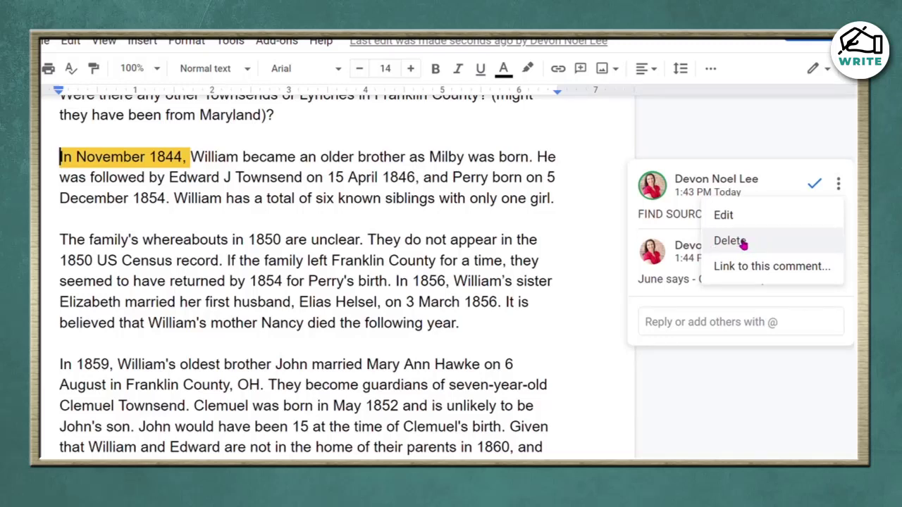
{"action": "left_click", "coordinate": [742, 242]}
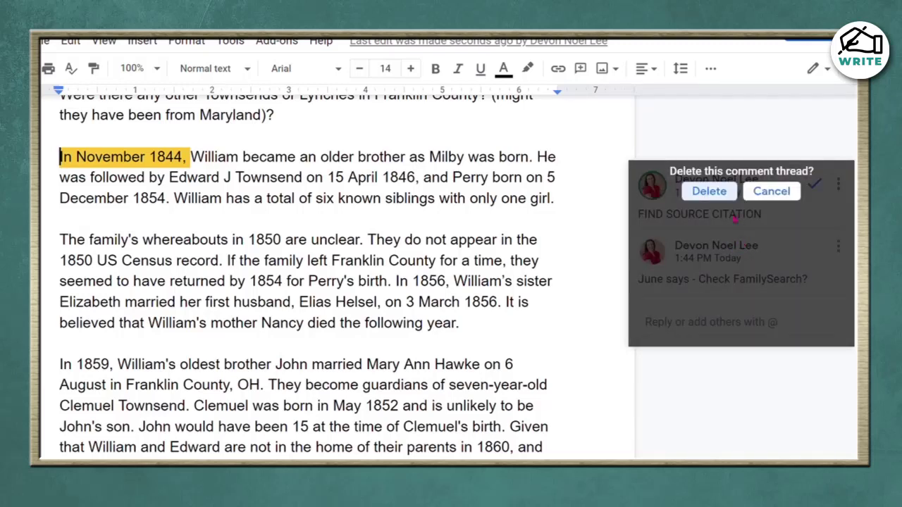
{"action": "left_click", "coordinate": [710, 192]}
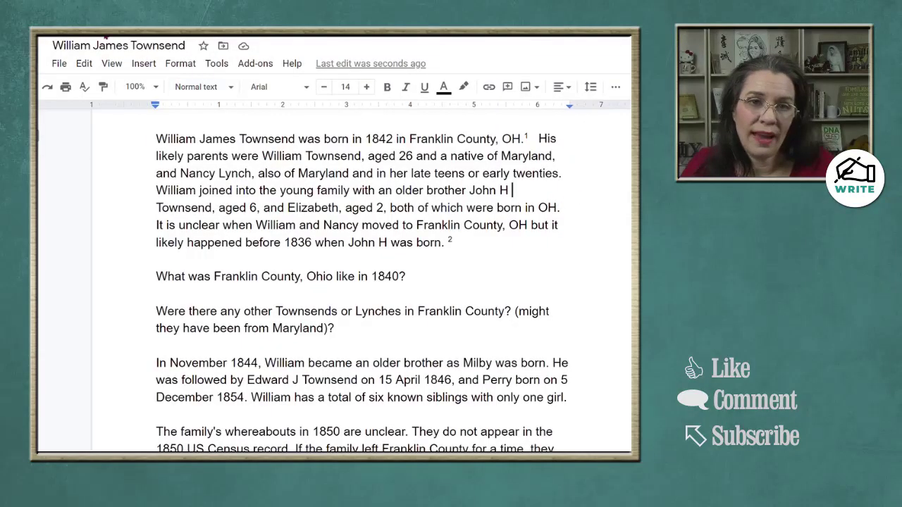
Set up Find and replace for the document to find "Ohio" and replace it with "OH"
{"action": "double_click", "coordinate": [321, 278]}
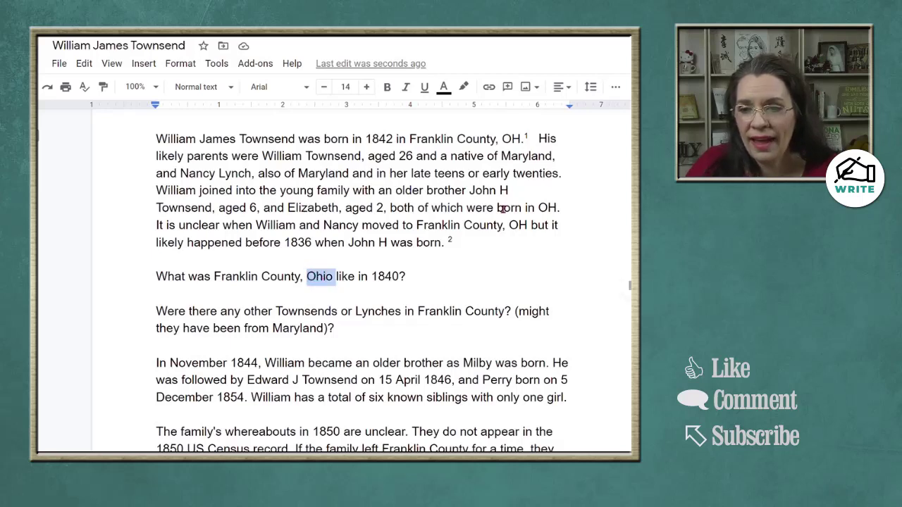
{"action": "double_click", "coordinate": [518, 226]}
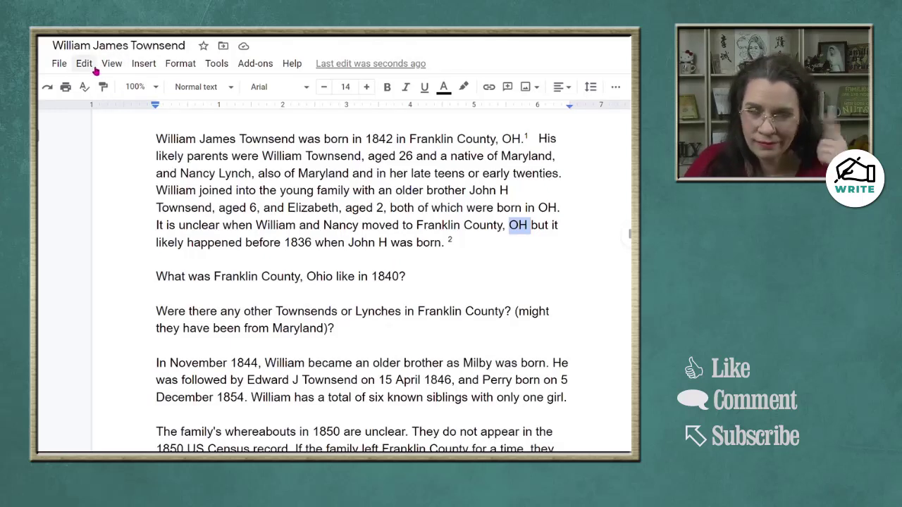
{"action": "key", "text": "ctrl+f"}
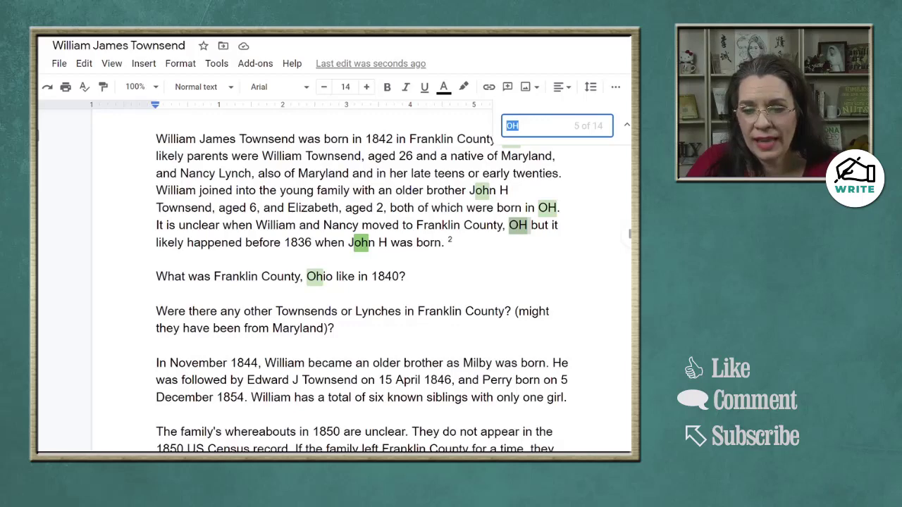
{"action": "key", "text": "ctrl+h"}
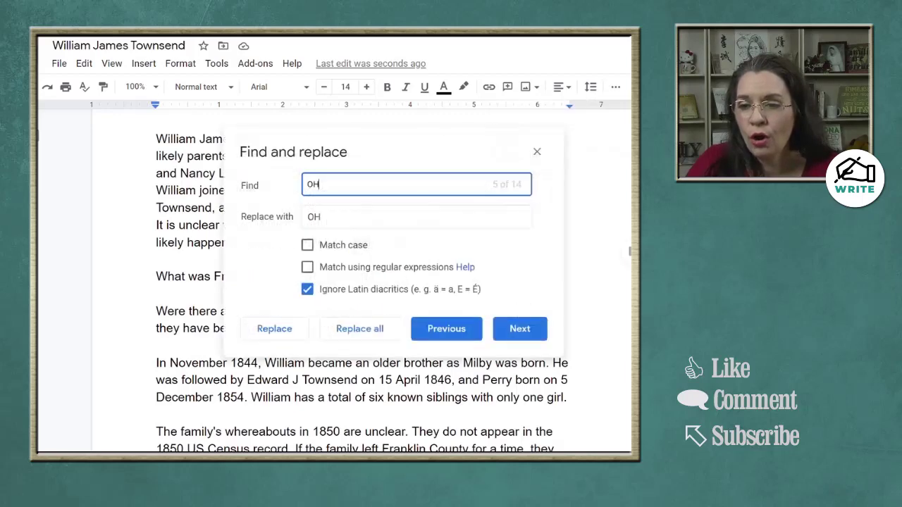
{"action": "left_click", "coordinate": [363, 226]}
{"action": "key", "text": "BackSpace"}
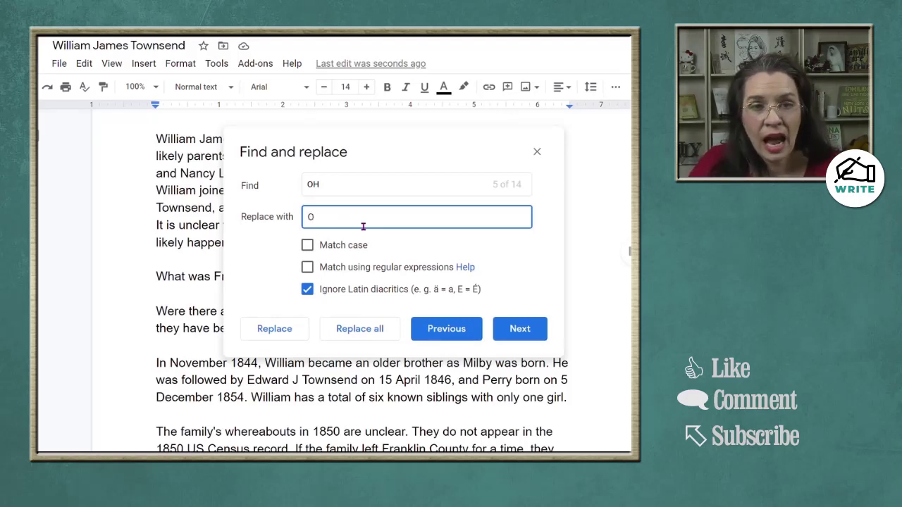
{"action": "left_click", "coordinate": [340, 191]}
{"action": "key", "text": "BackSpace"}
{"action": "type", "text": "hio"}
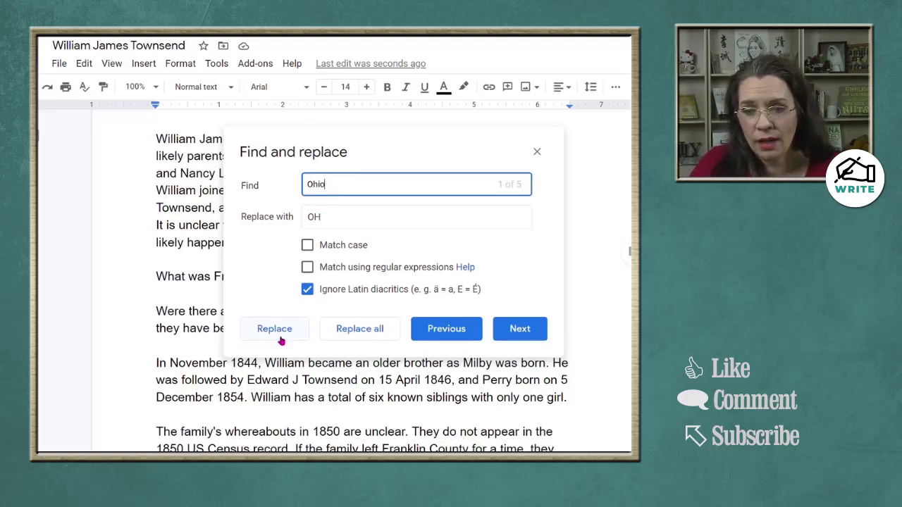
{"action": "left_click_drag", "start_coordinate": [416, 153], "coordinate": [537, 59]}
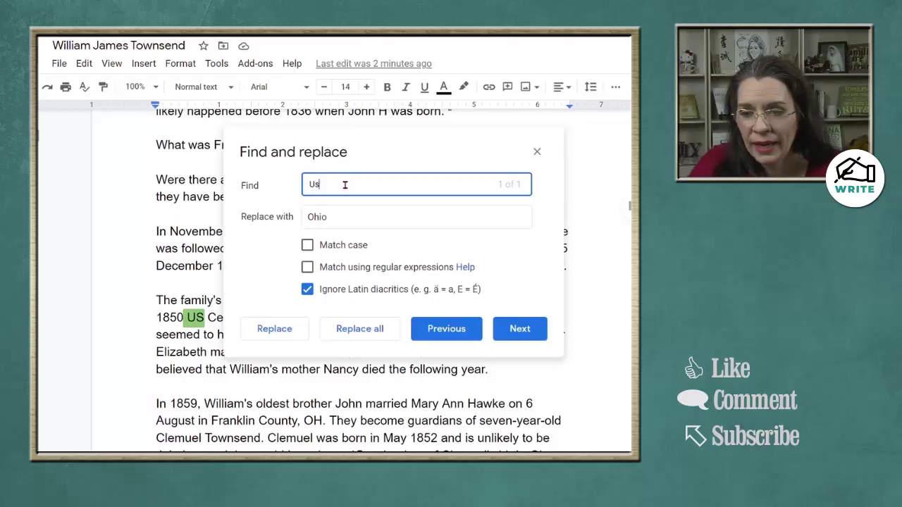
Remove the leading space from the "Us" search text and examine its match inside the word "August"
{"action": "key", "text": "BackSpace"}
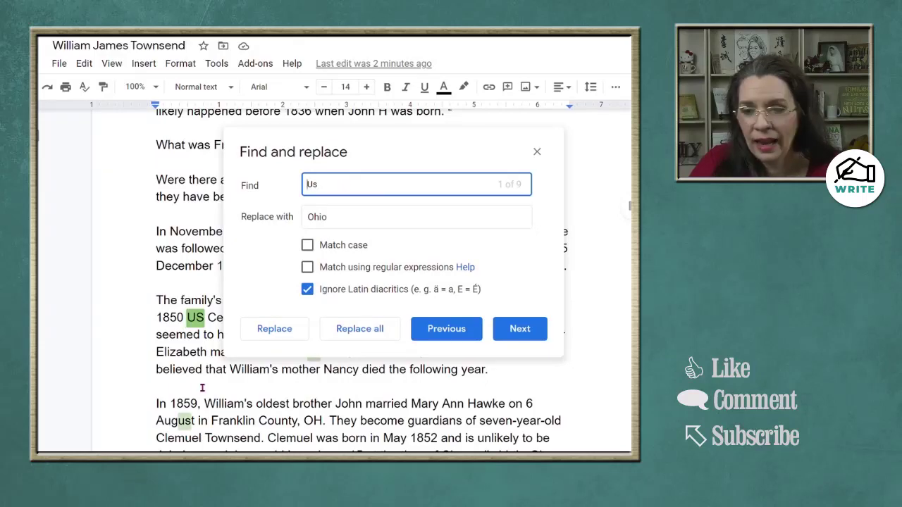
{"action": "double_click", "coordinate": [180, 423]}
{"action": "left_click", "coordinate": [374, 179]}
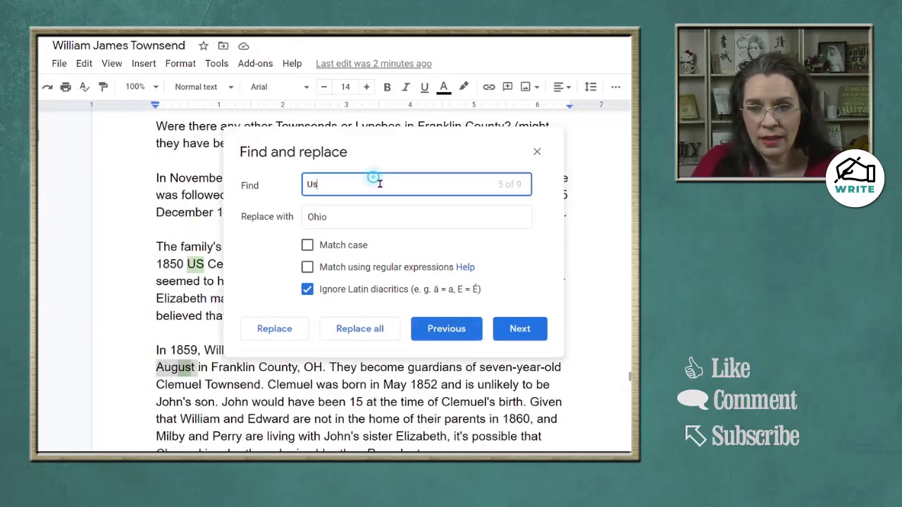
Set the find text to "US" with a space before and after it, and turn on Match case
{"action": "key", "text": "BackSpace"}
{"action": "key", "text": "BackSpace"}
{"action": "type", "text": "U"}
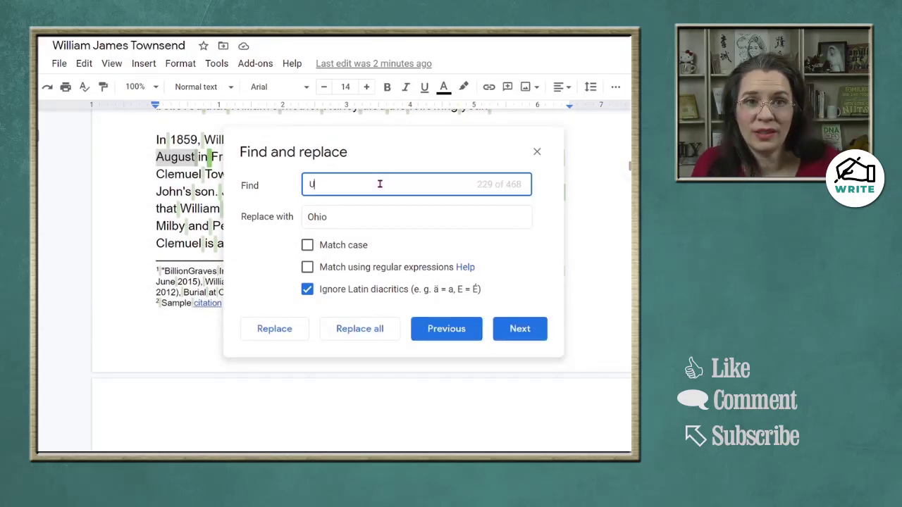
{"action": "type", "text": "S"}
{"action": "key", "text": "Tab"}
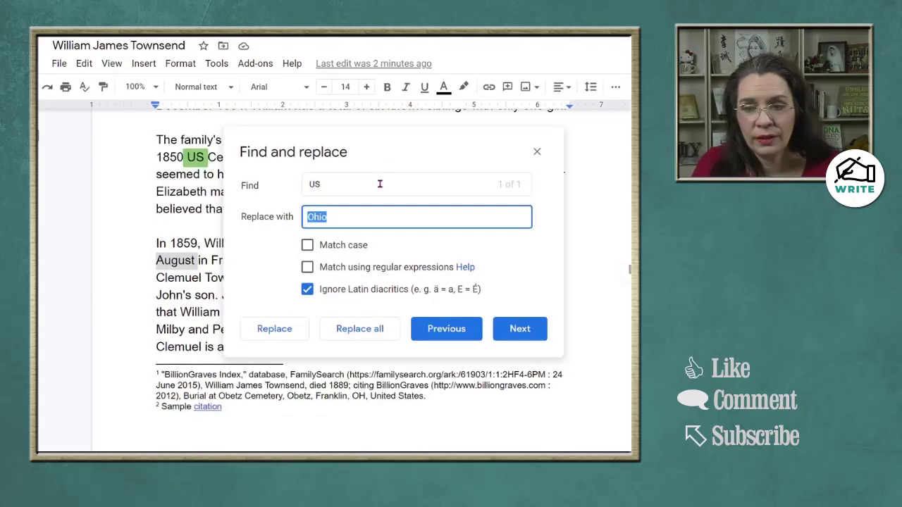
{"action": "left_click", "coordinate": [308, 245]}
Replace all matches with "USA" enclosed in spaces, close Find and replace, and select the changed text before "Census" to check it
{"action": "left_click", "coordinate": [381, 222]}
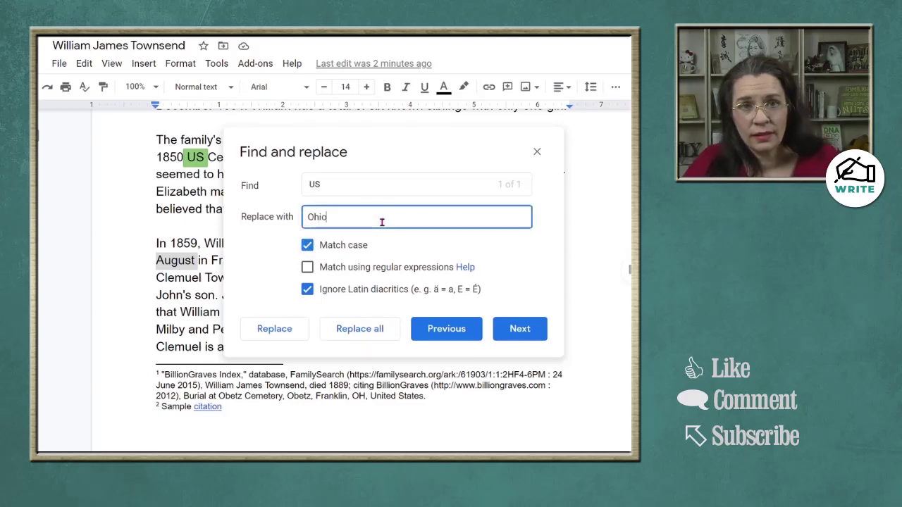
{"action": "key", "text": "BackSpace"}
{"action": "key", "text": "BackSpace"}
{"action": "key", "text": "BackSpace"}
{"action": "key", "text": "BackSpace"}
{"action": "type", "text": "U"}
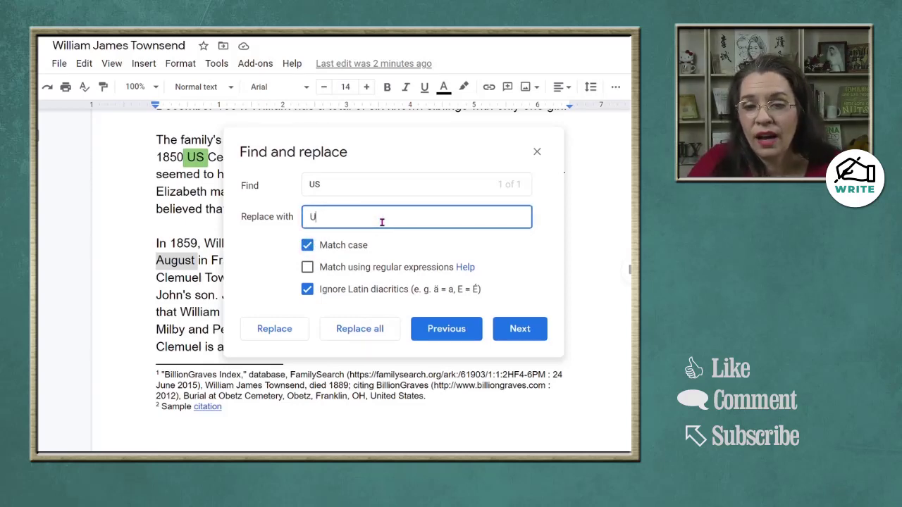
{"action": "type", "text": "SA"}
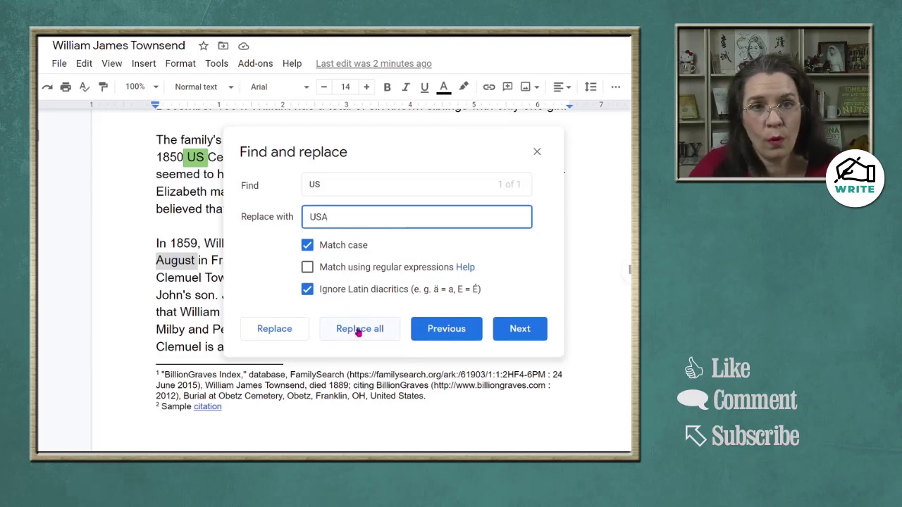
{"action": "left_click", "coordinate": [360, 333]}
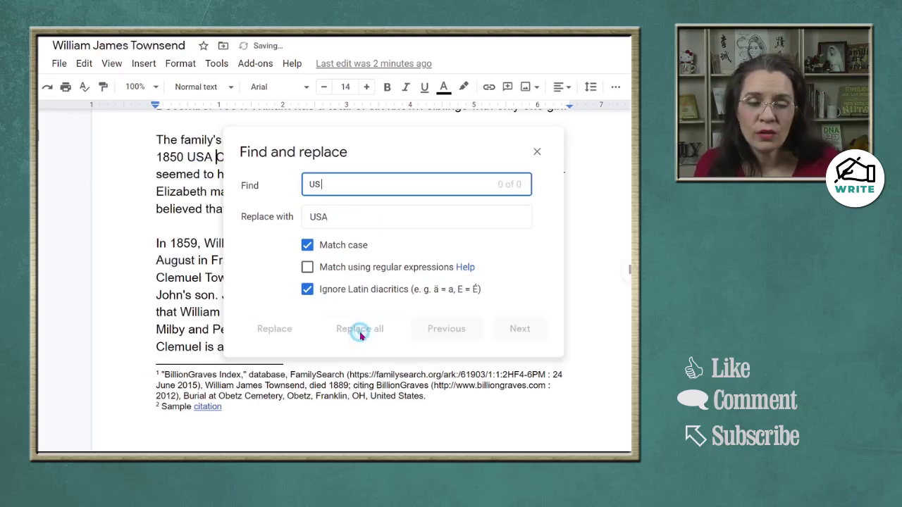
{"action": "left_click", "coordinate": [538, 152]}
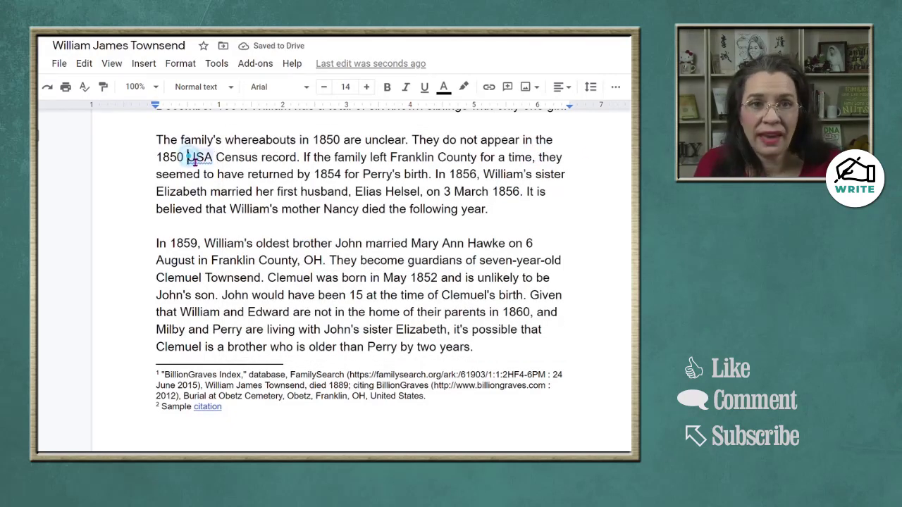
{"action": "left_click_drag", "start_coordinate": [189, 158], "coordinate": [259, 158]}
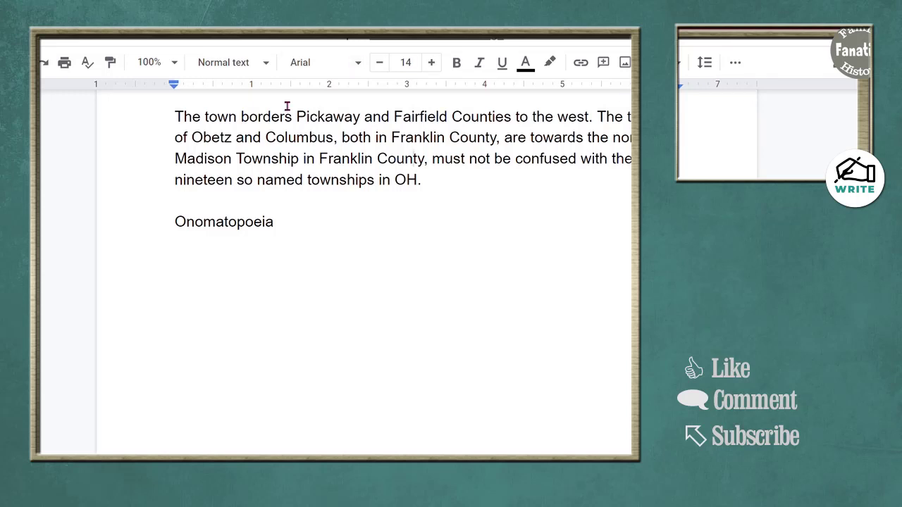
Look up the word "Onomatopoeia" at the end of the document in the built-in dictionary, and close the dictionary after reading the definition
{"action": "left_click", "coordinate": [225, 224]}
{"action": "double_click", "coordinate": [229, 230]}
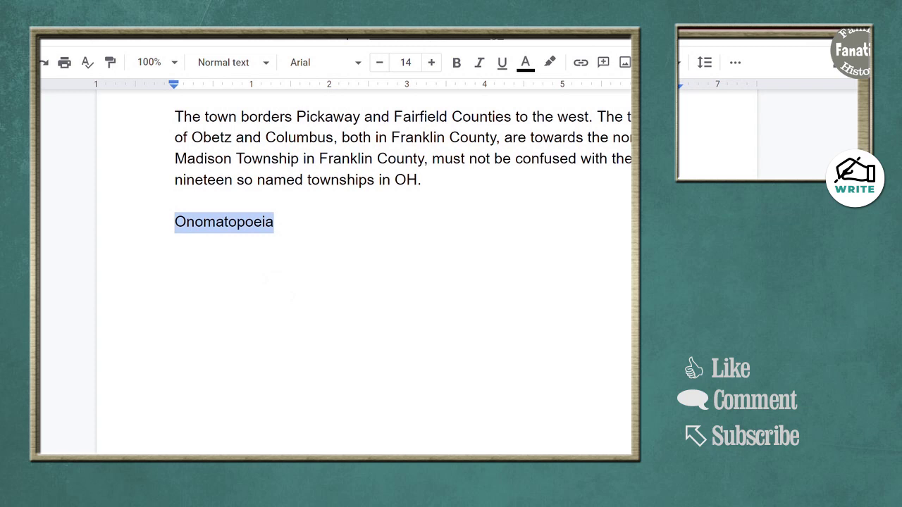
{"action": "left_click", "coordinate": [248, 39]}
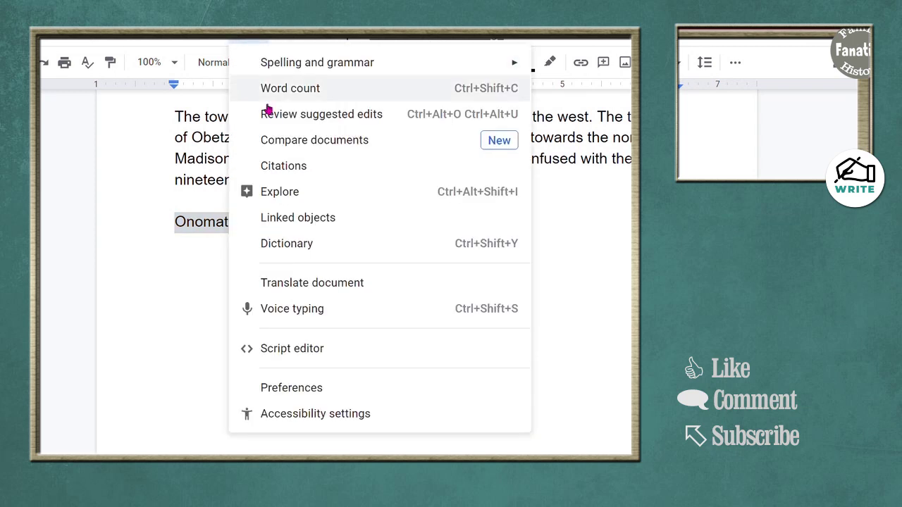
{"action": "left_click", "coordinate": [294, 243]}
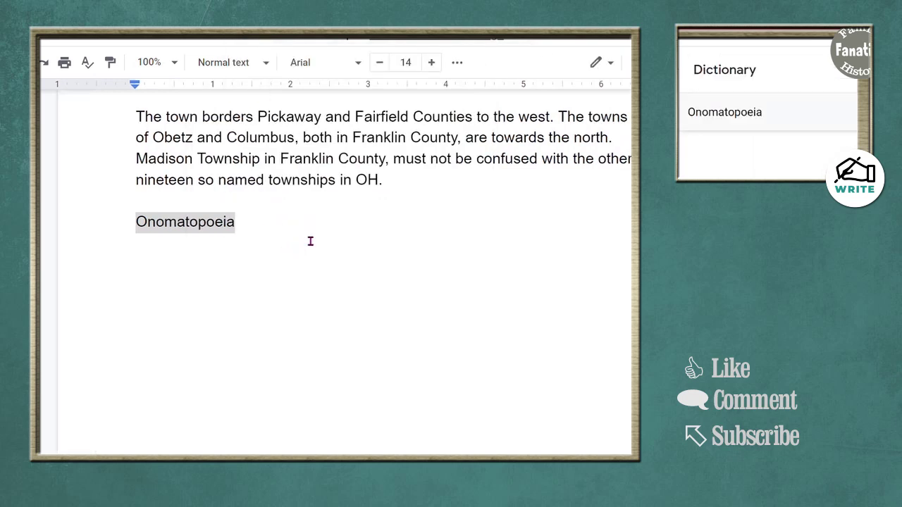
{"action": "left_click", "coordinate": [845, 69]}
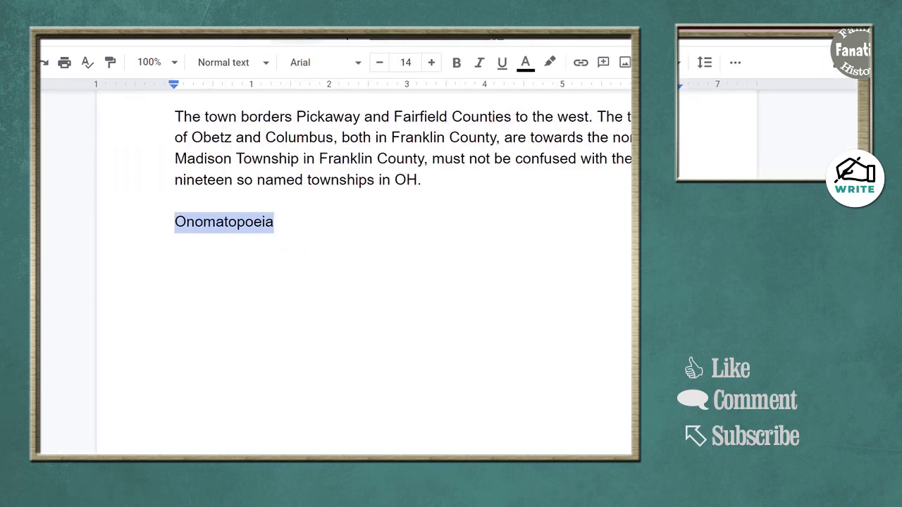
{"action": "left_click", "coordinate": [255, 39]}
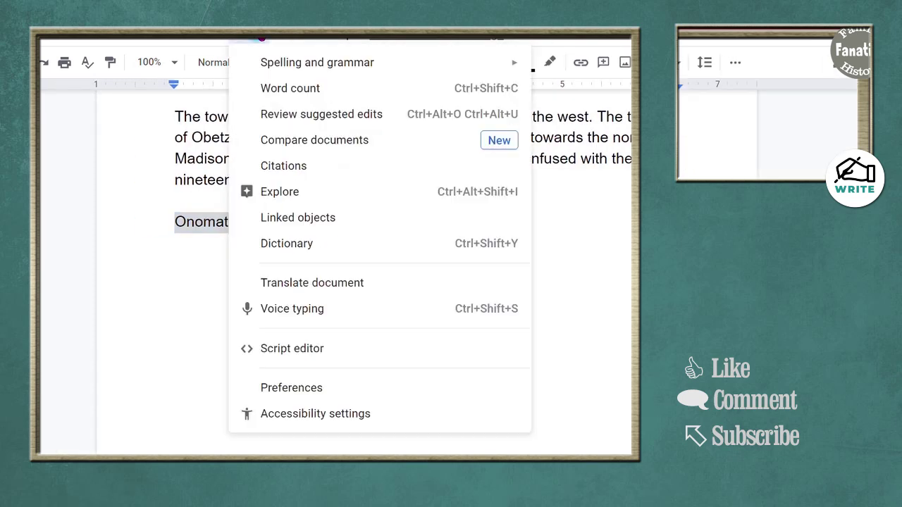
{"action": "left_click", "coordinate": [276, 245]}
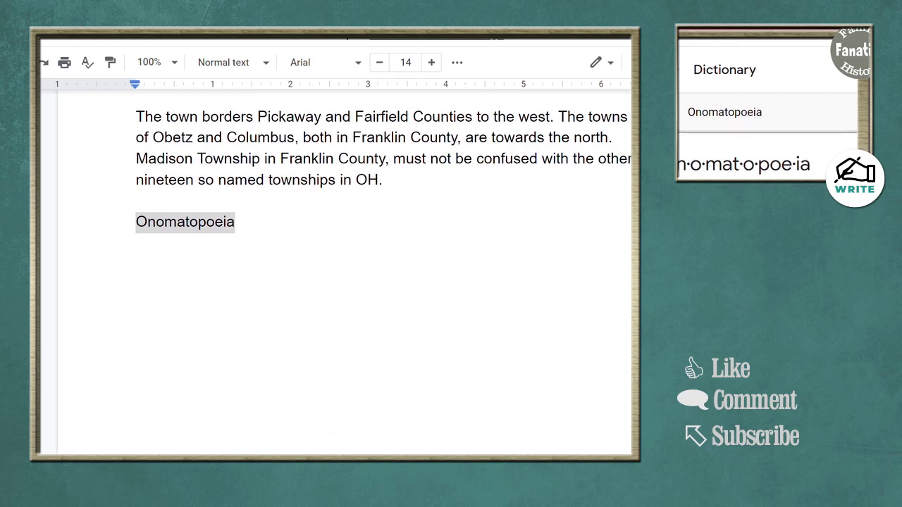
{"action": "left_click", "coordinate": [565, 280]}
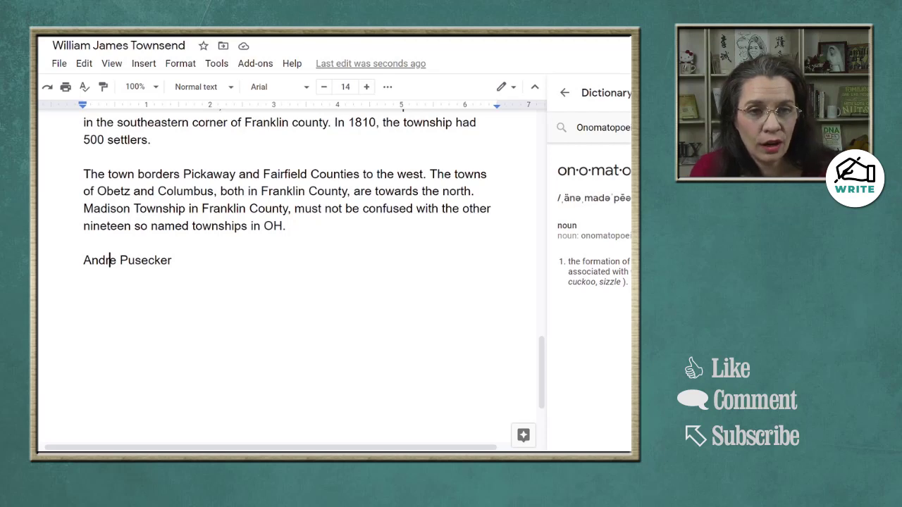
{"action": "key", "text": "ctrl+shift+y"}
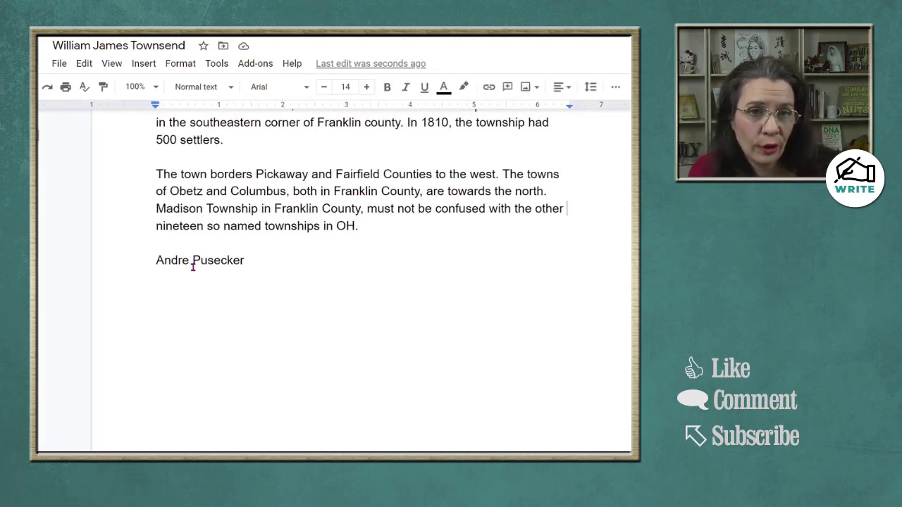
Increase the font size of the first name on the document's last line to 15
{"action": "left_click_drag", "start_coordinate": [193, 266], "coordinate": [154, 263]}
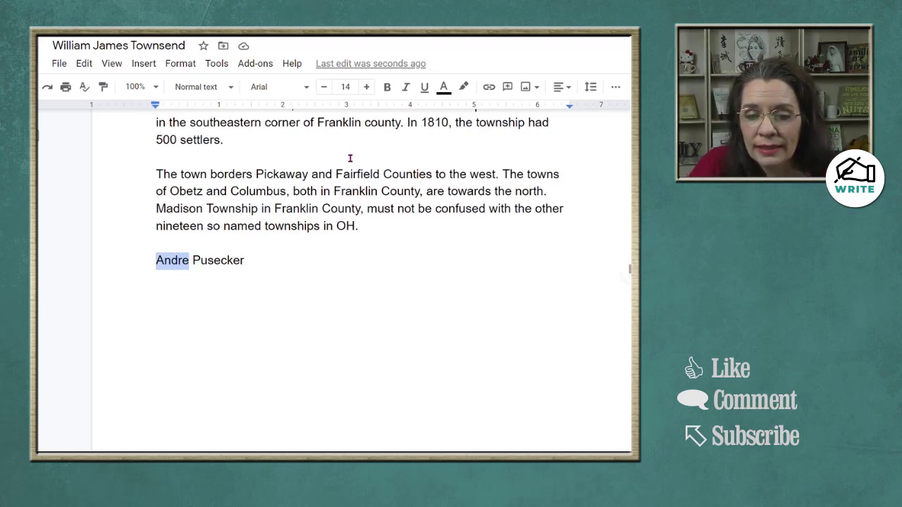
{"action": "left_click", "coordinate": [366, 87]}
{"action": "left_click", "coordinate": [179, 251]}
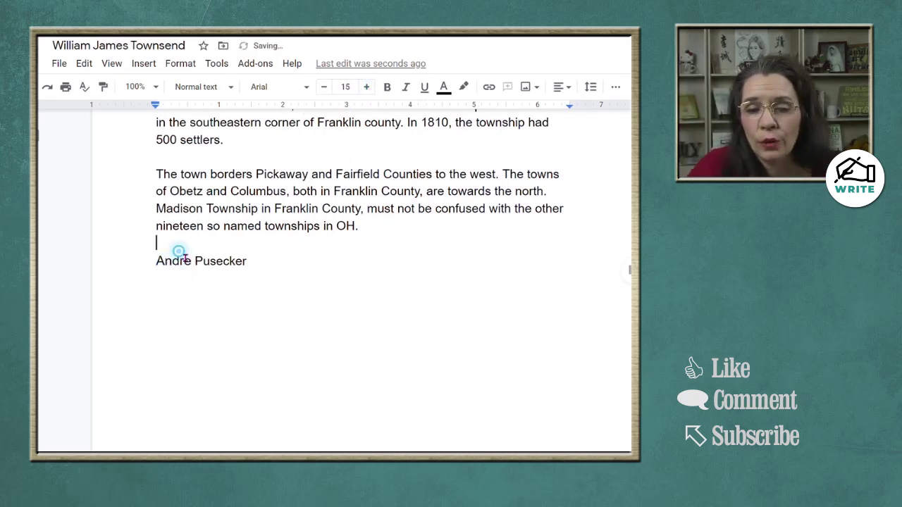
Replace the final "e" of the first name on the document's last line with the special character "é", searching for "e", and close the character picker
{"action": "left_click", "coordinate": [192, 261]}
{"action": "key", "text": "BackSpace"}
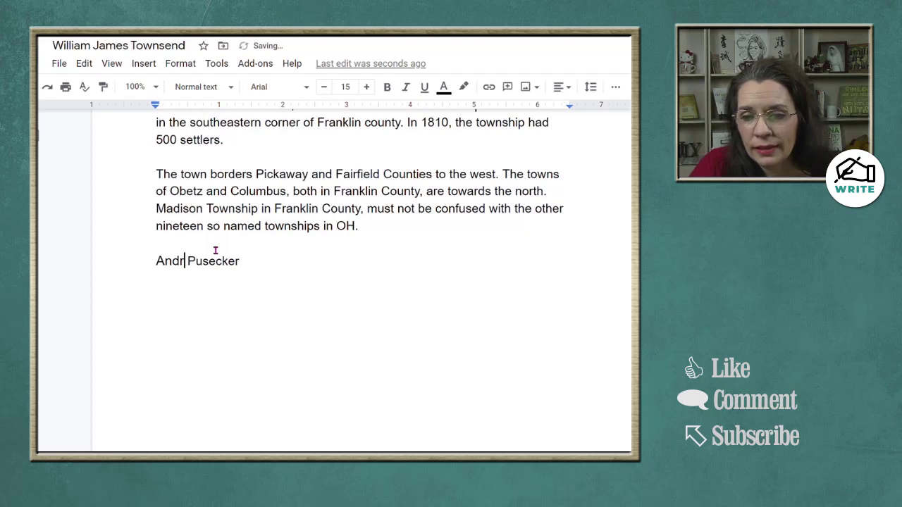
{"action": "left_click", "coordinate": [143, 65]}
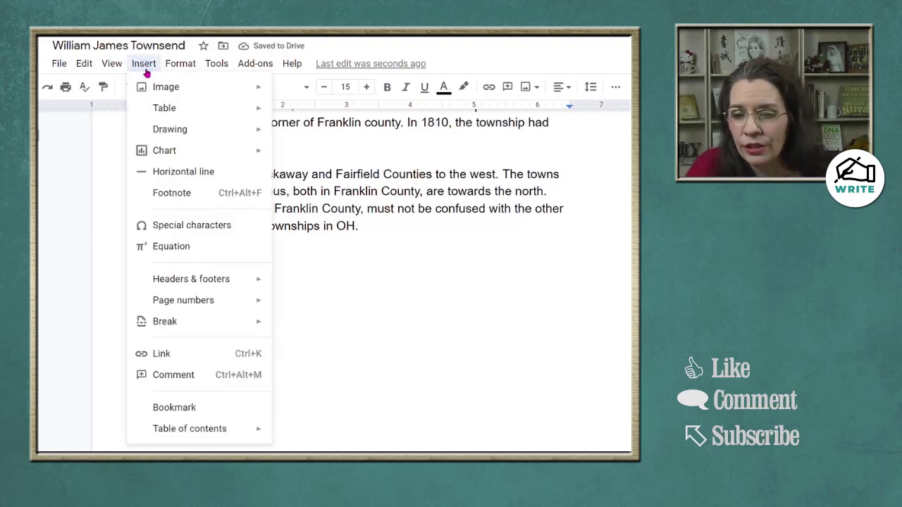
{"action": "left_click", "coordinate": [180, 226]}
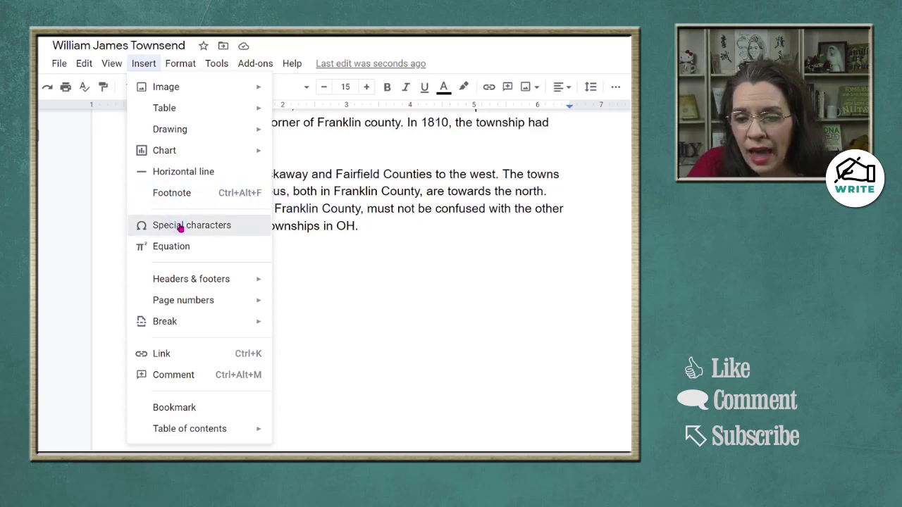
{"action": "left_click", "coordinate": [462, 251]}
{"action": "type", "text": "e"}
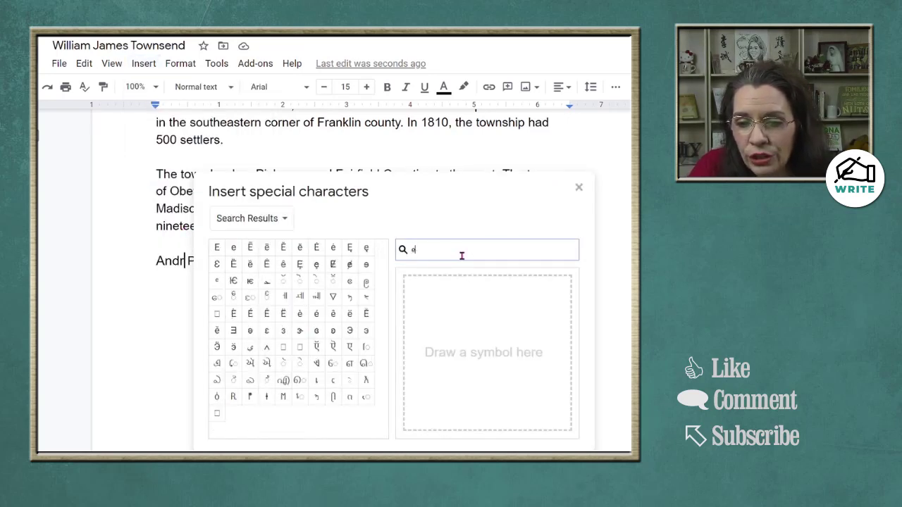
{"action": "mouse_move", "coordinate": [289, 268]}
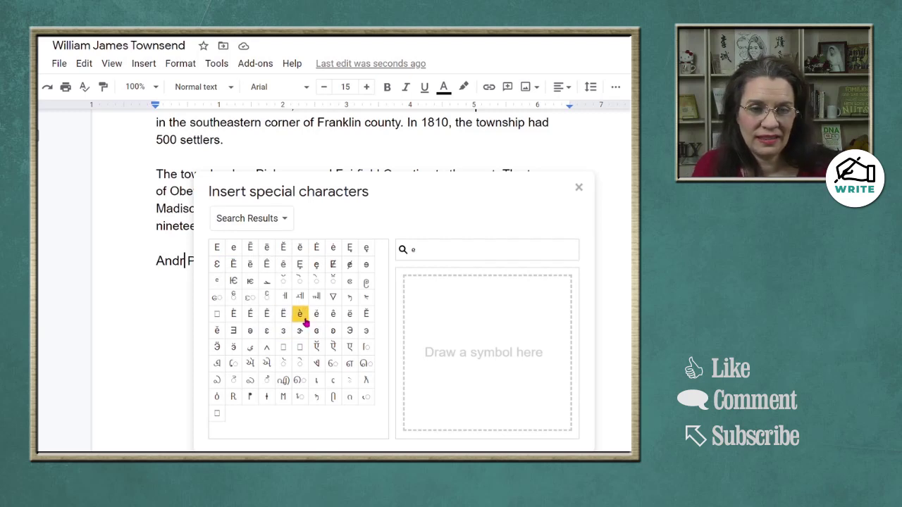
{"action": "left_click", "coordinate": [317, 315]}
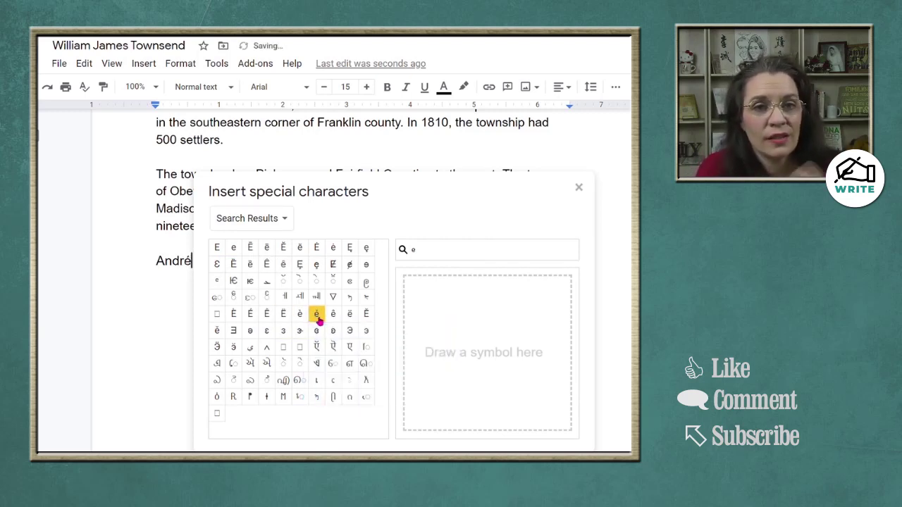
{"action": "left_click", "coordinate": [580, 187]}
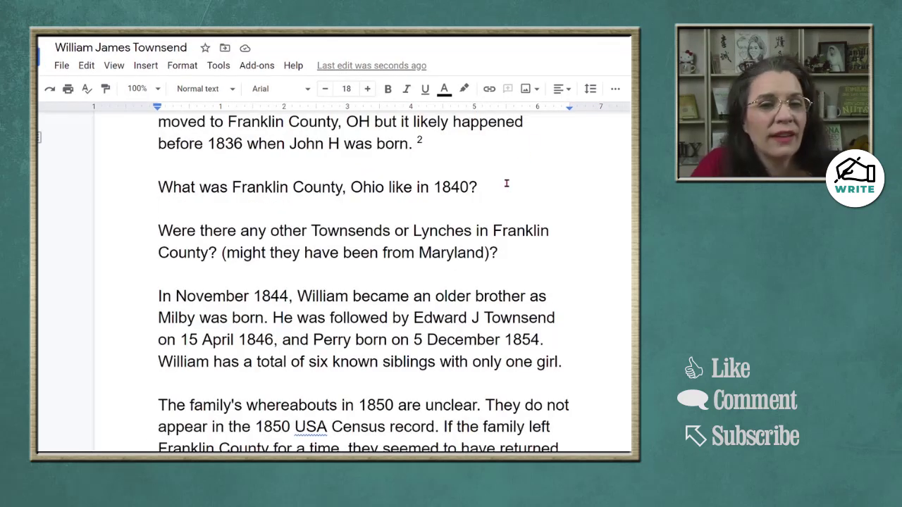
Change the text color of the question "What was Franklin County, Ohio like in 1840?" to blue and deselect it
{"action": "left_click_drag", "start_coordinate": [500, 185], "coordinate": [153, 193]}
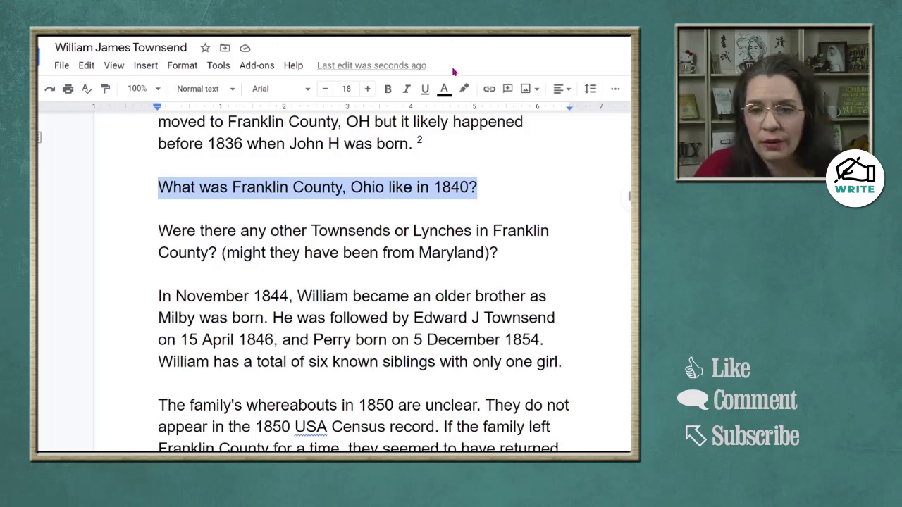
{"action": "left_click", "coordinate": [445, 89]}
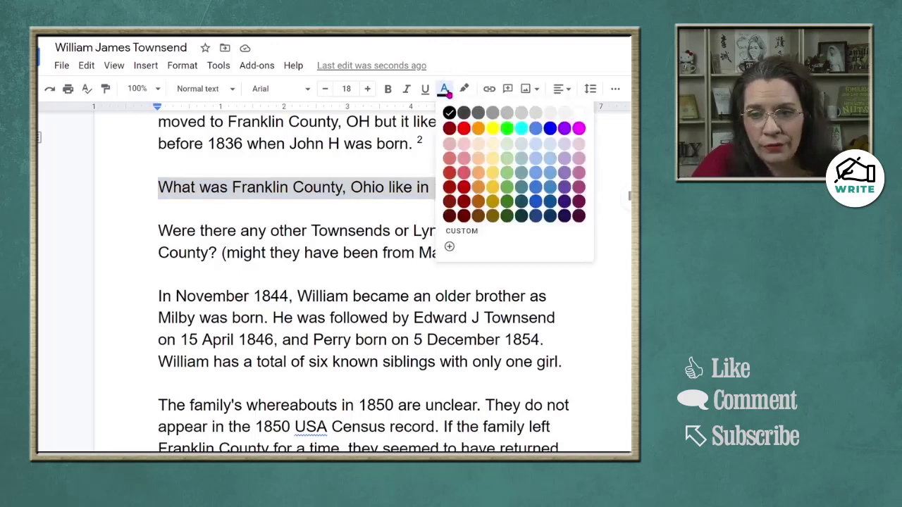
{"action": "left_click", "coordinate": [551, 128]}
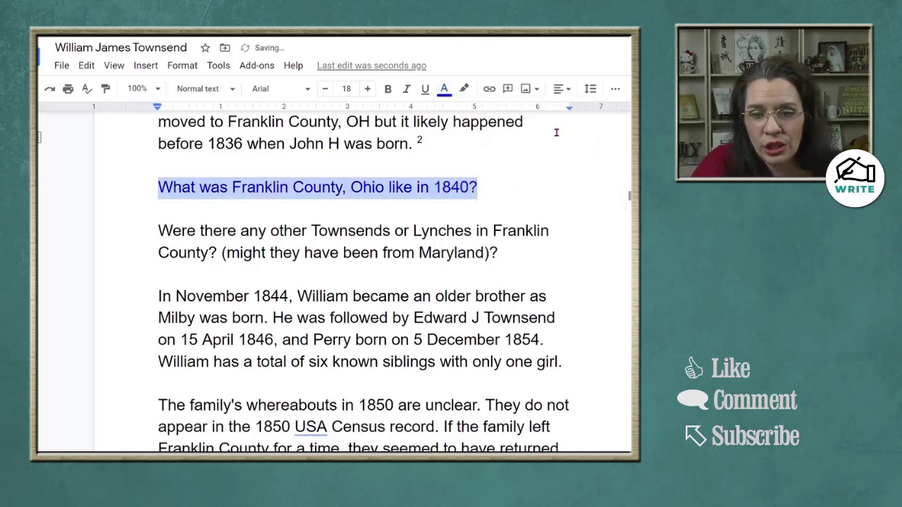
{"action": "left_click", "coordinate": [485, 231]}
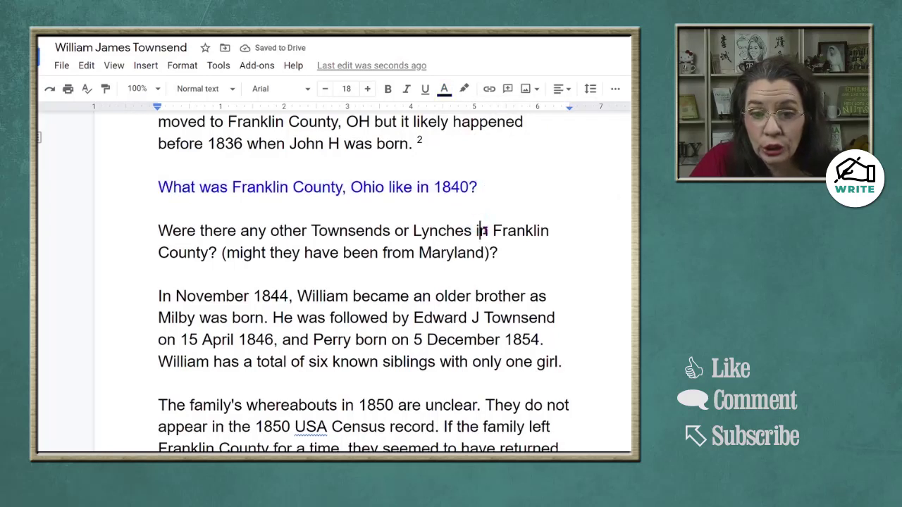
Select the blue question about Franklin County in 1840 again and open the highlight color choices for it
{"action": "left_click_drag", "start_coordinate": [494, 189], "coordinate": [160, 189]}
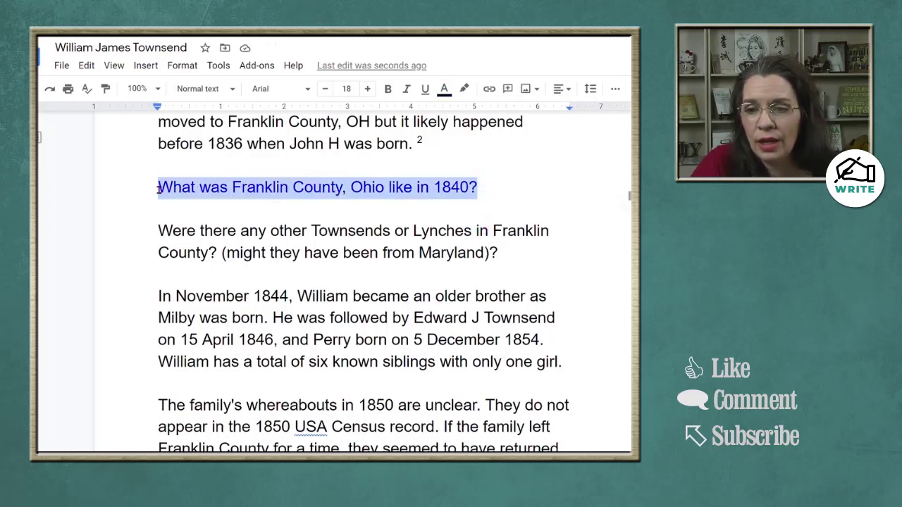
{"action": "left_click", "coordinate": [464, 90]}
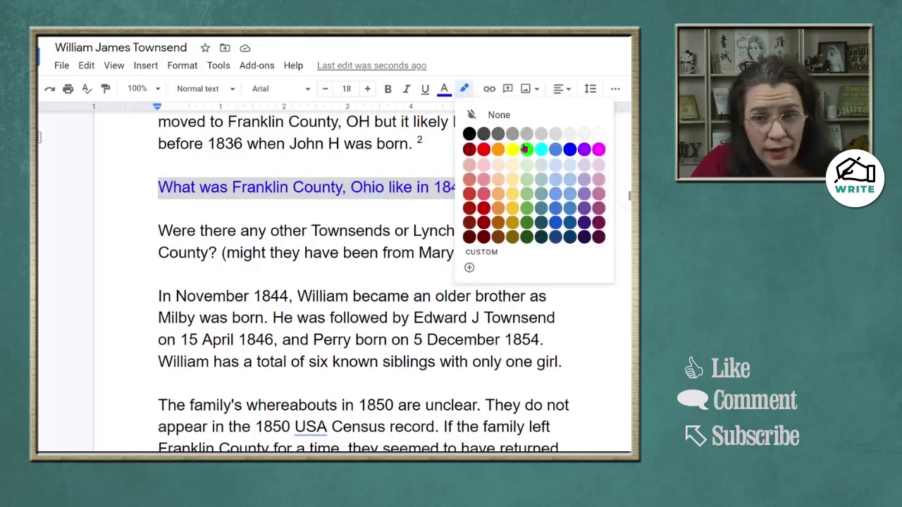